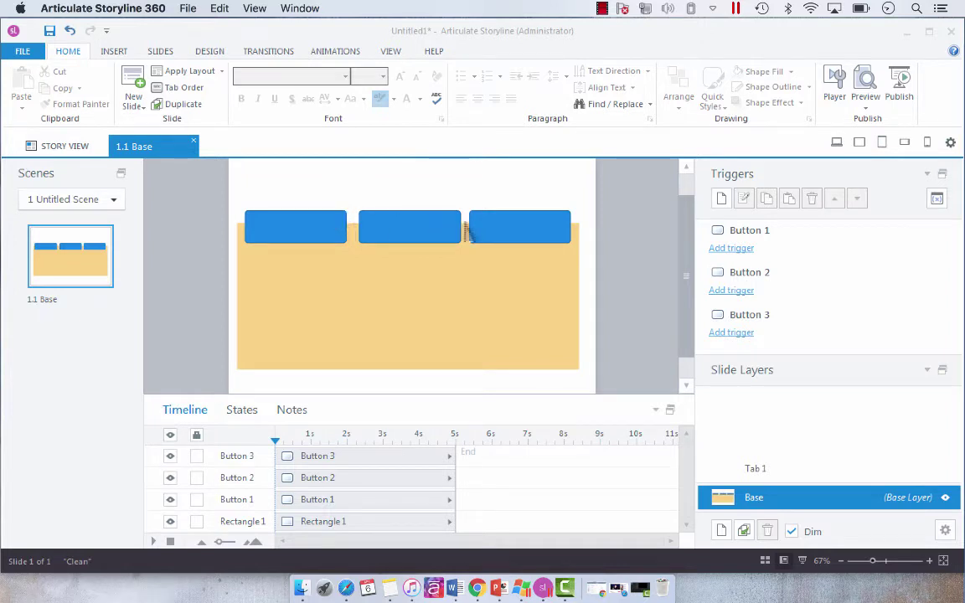
- Fill Button 1 with magenta, leaving its outline unchanged
left_click(323, 219)
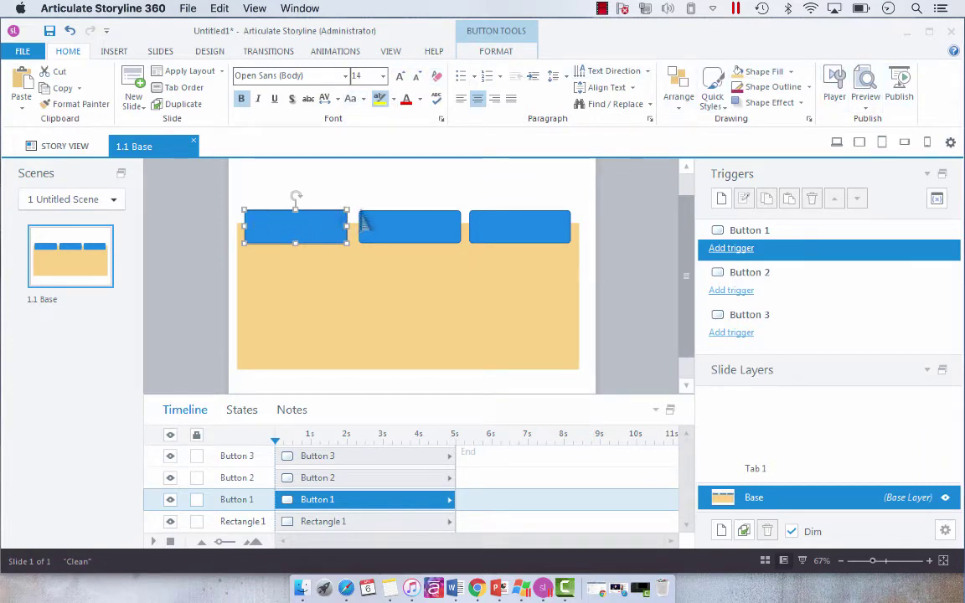
left_click(362, 216)
left_click(323, 211)
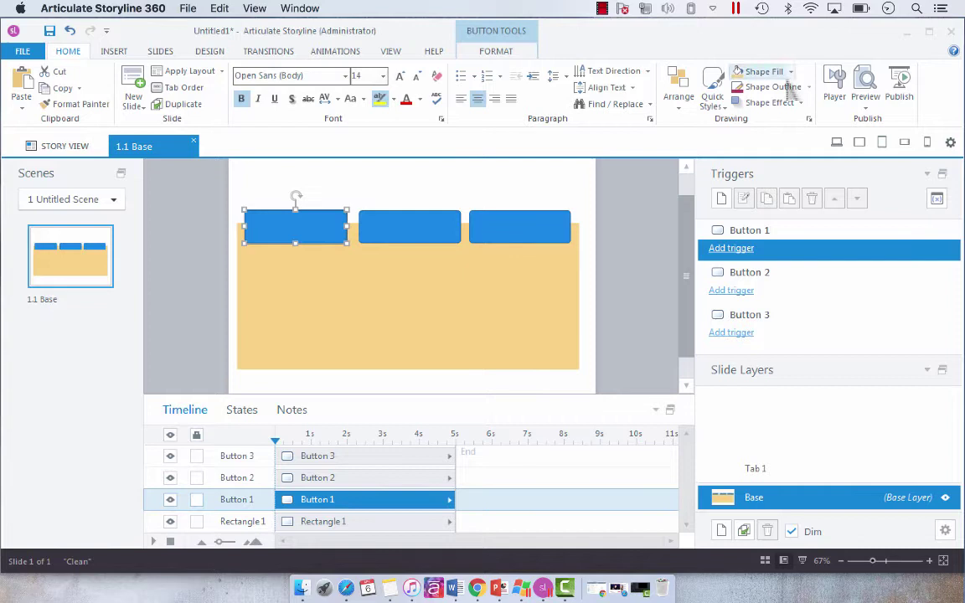
left_click(789, 72)
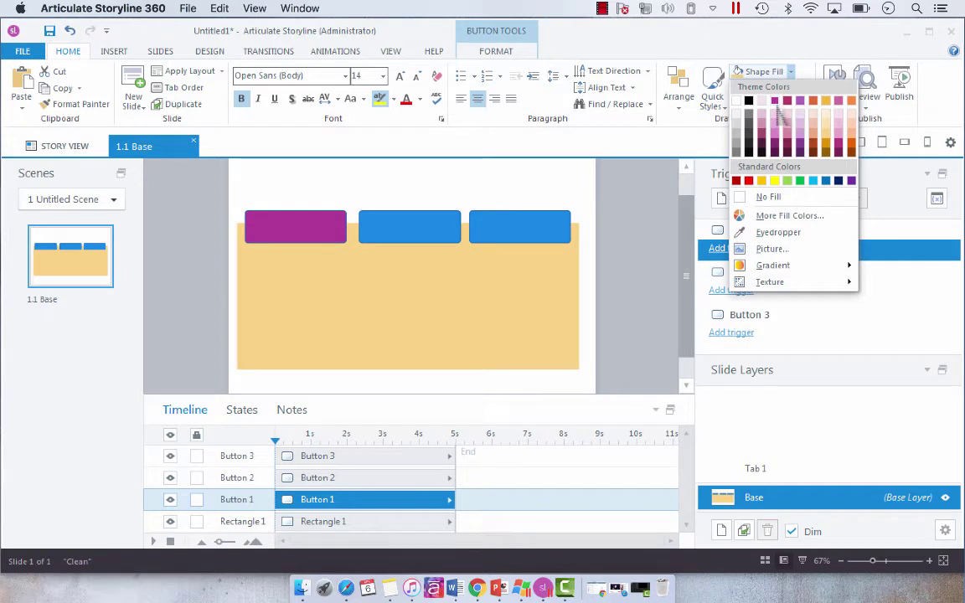
left_click(778, 115)
left_click(808, 87)
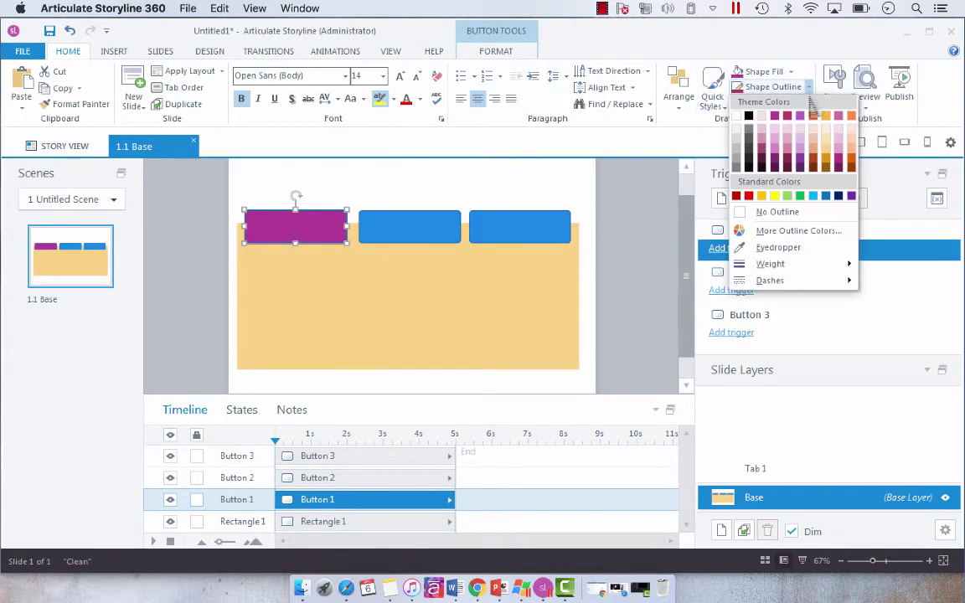
left_click(699, 115)
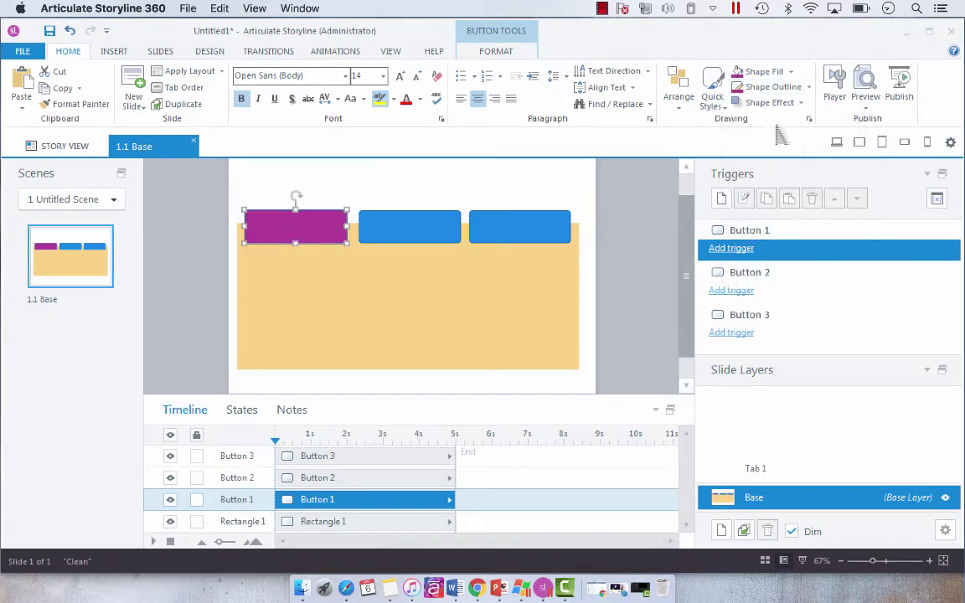
- Copy Button 1's magenta formatting onto Button 2 and Button 3 with Format Painter
left_click(84, 107)
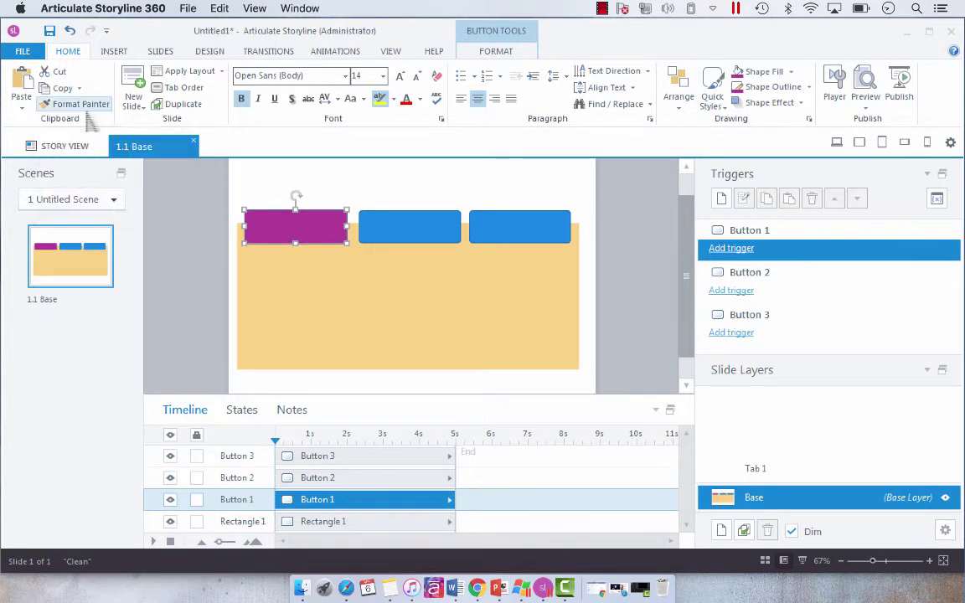
left_click(417, 234)
left_click(537, 225)
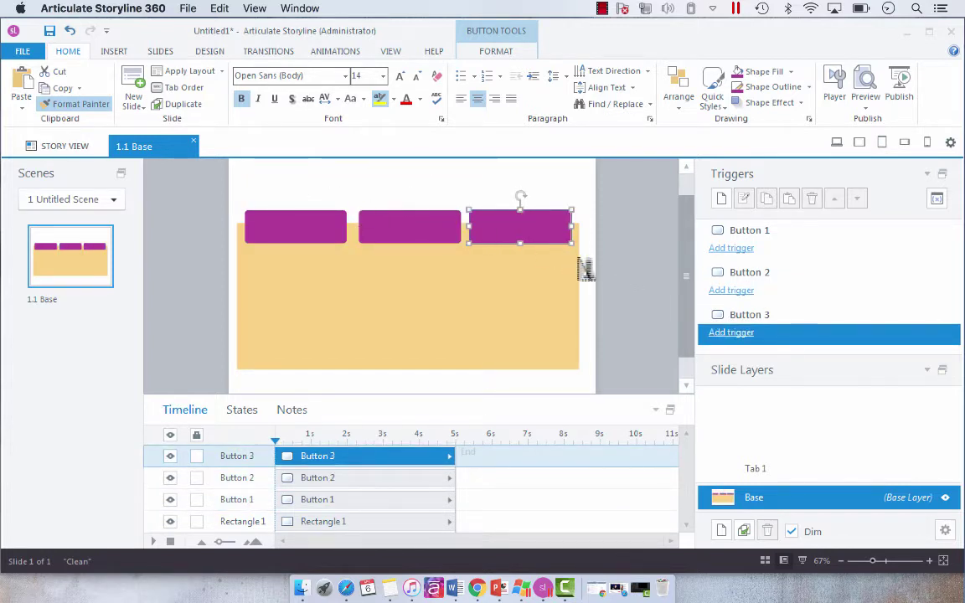
- Add a trigger to Button 1 that shows the Tab 1 layer when clicked
left_click(652, 353)
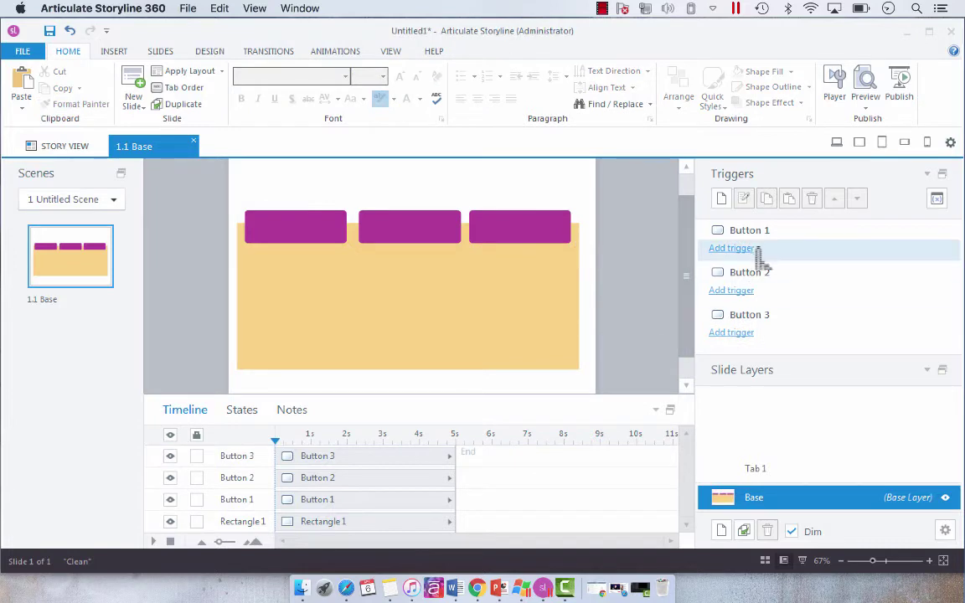
left_click(329, 224)
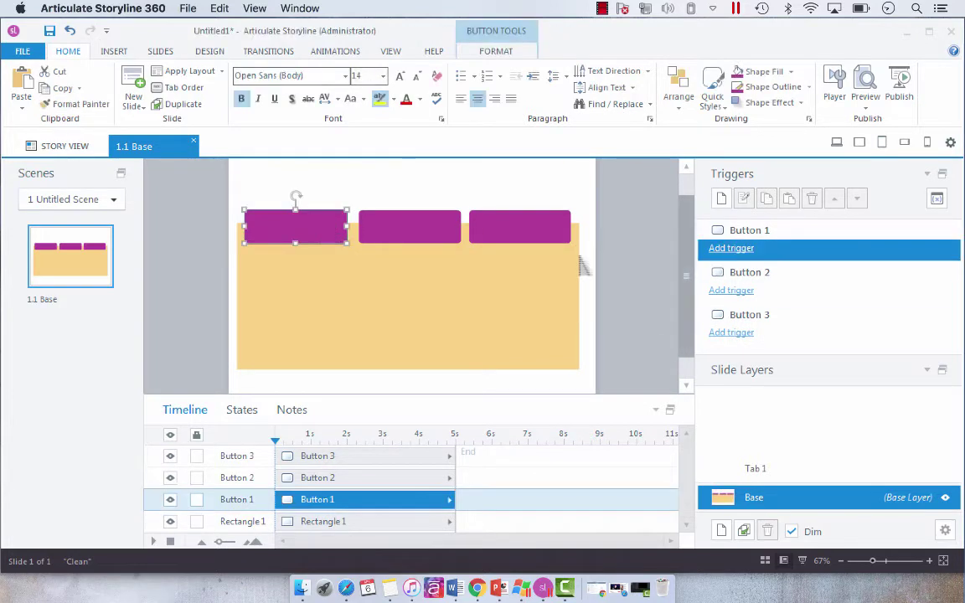
left_click(722, 248)
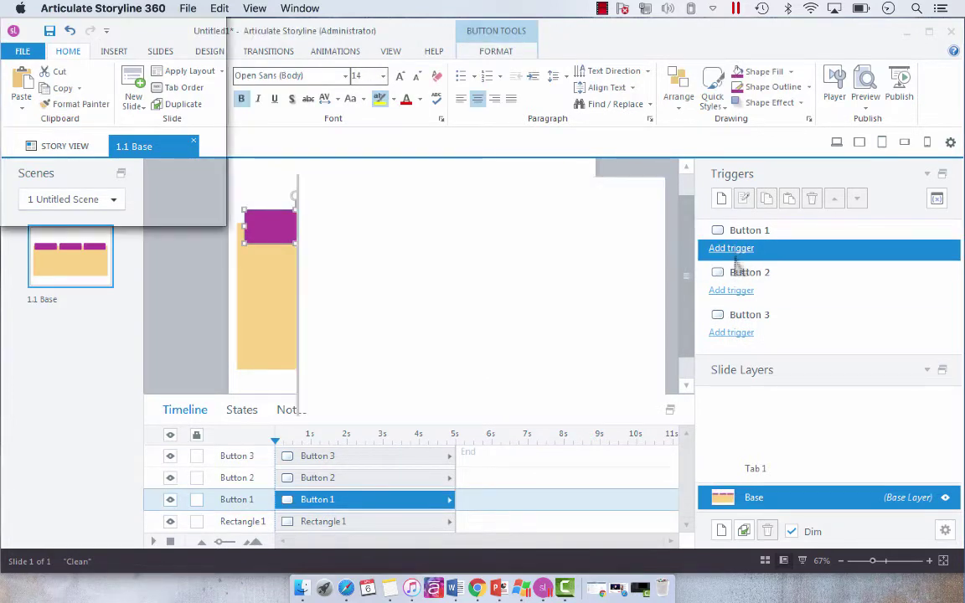
left_click(508, 263)
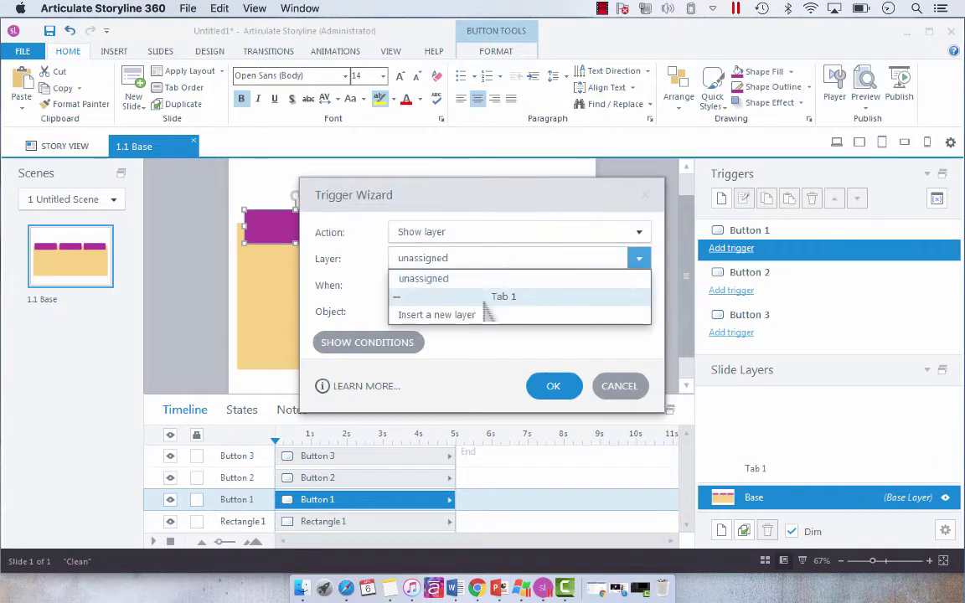
left_click(493, 295)
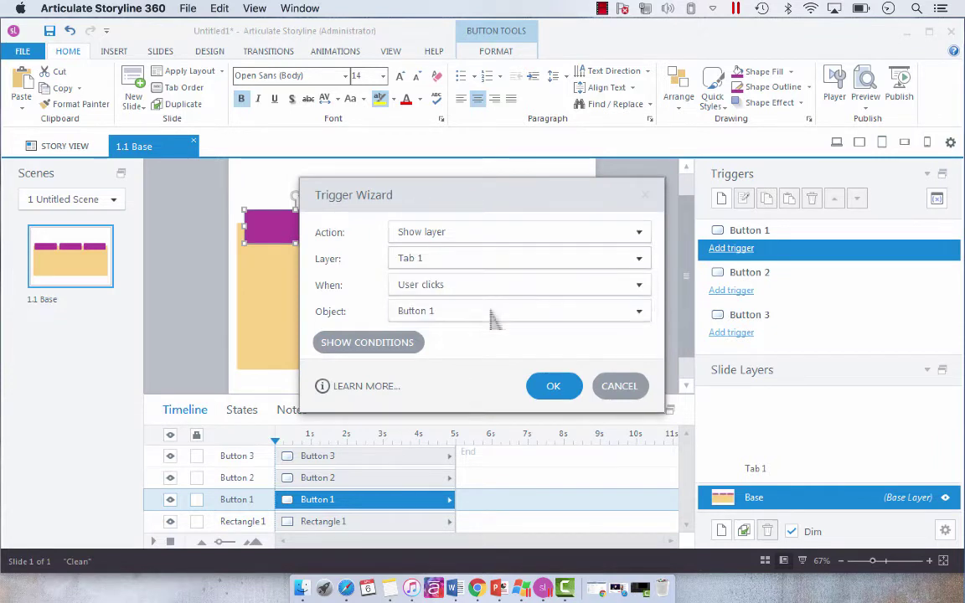
left_click(553, 385)
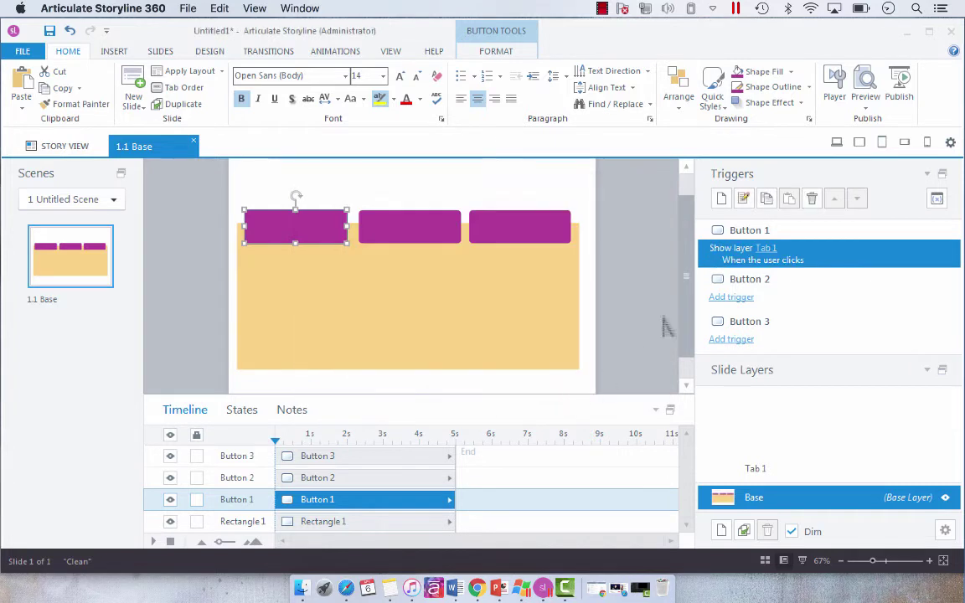
- On the Tab 1 layer, replace the 'sdasda' text with =Lorem() to generate three Lorem ipsum paragraphs
left_click(779, 474)
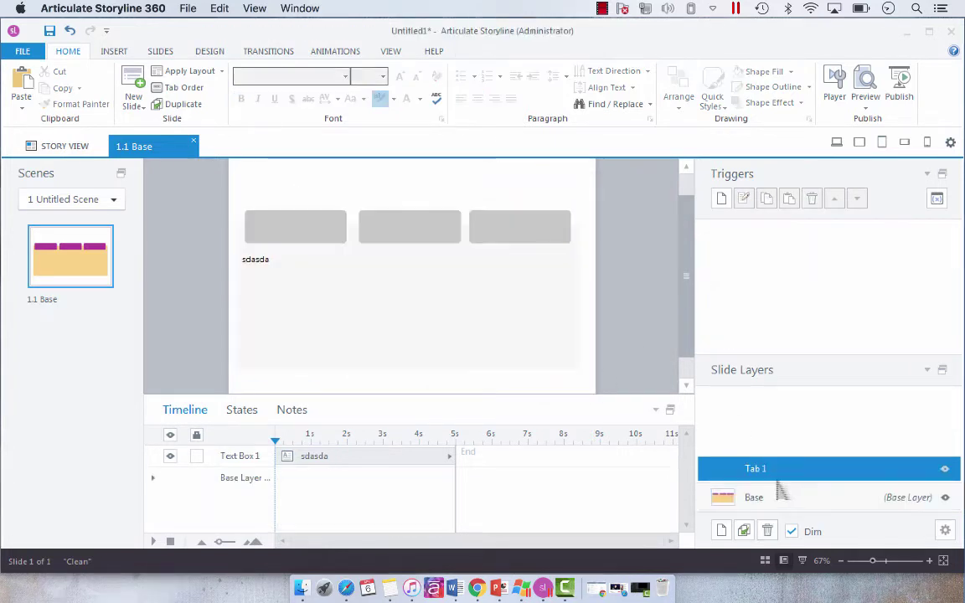
left_click(303, 264)
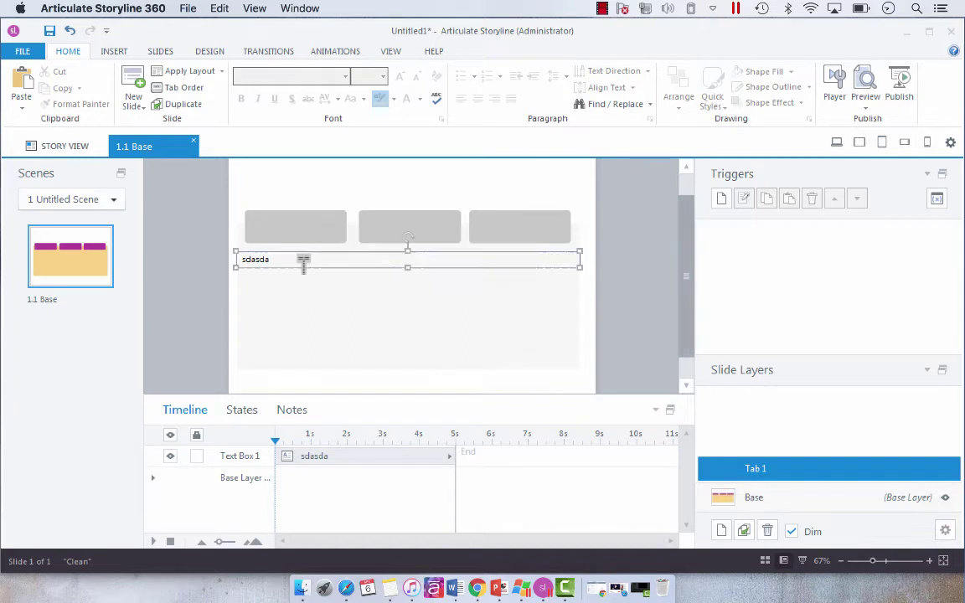
left_click(799, 499)
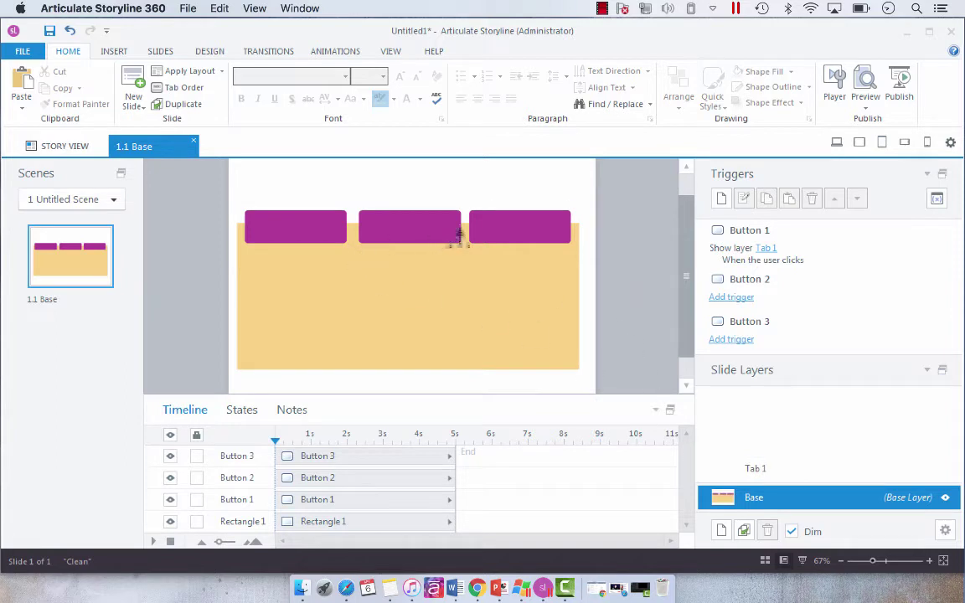
left_click(770, 474)
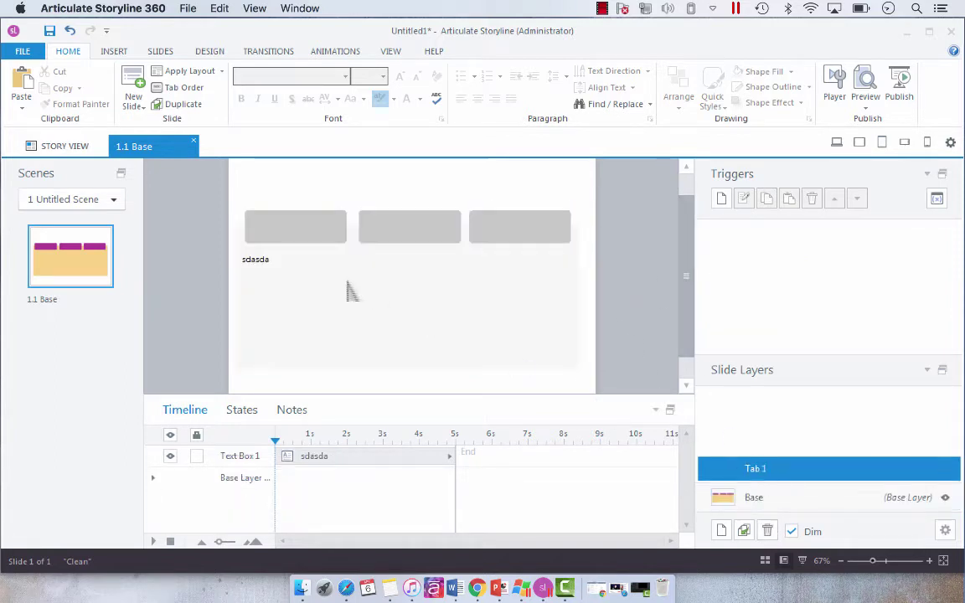
left_click(327, 265)
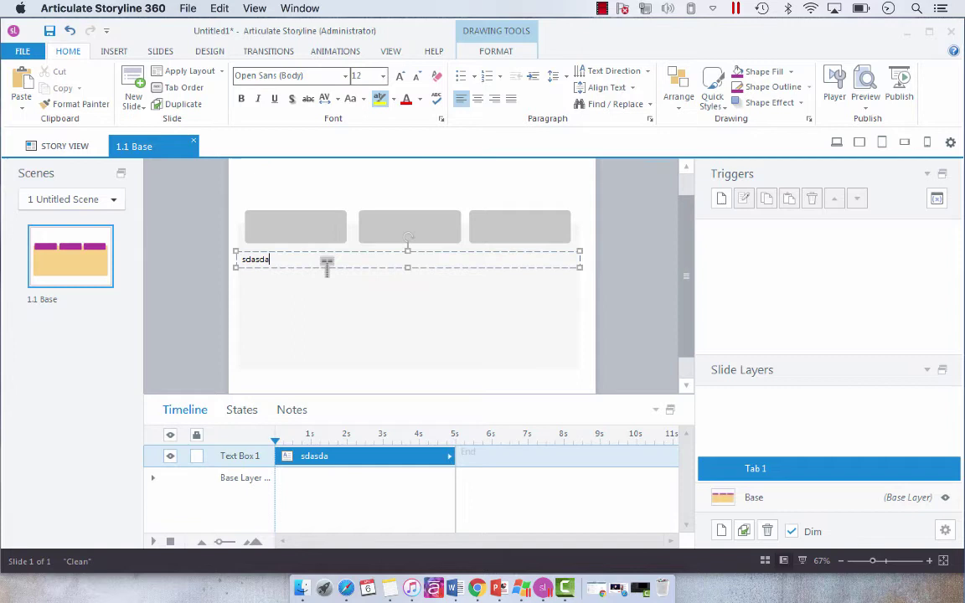
left_click_drag(327, 265, 224, 269)
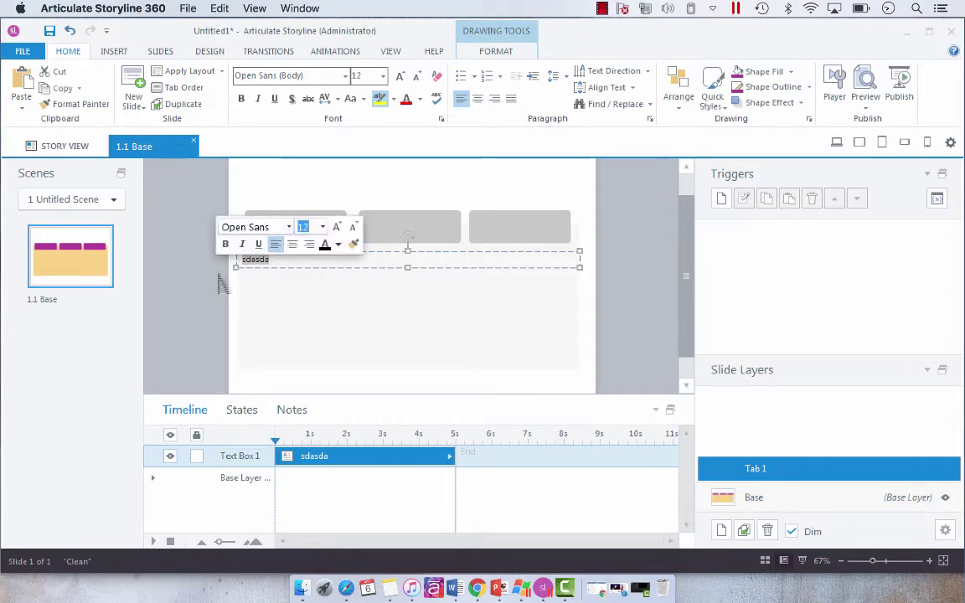
key("BackSpace")
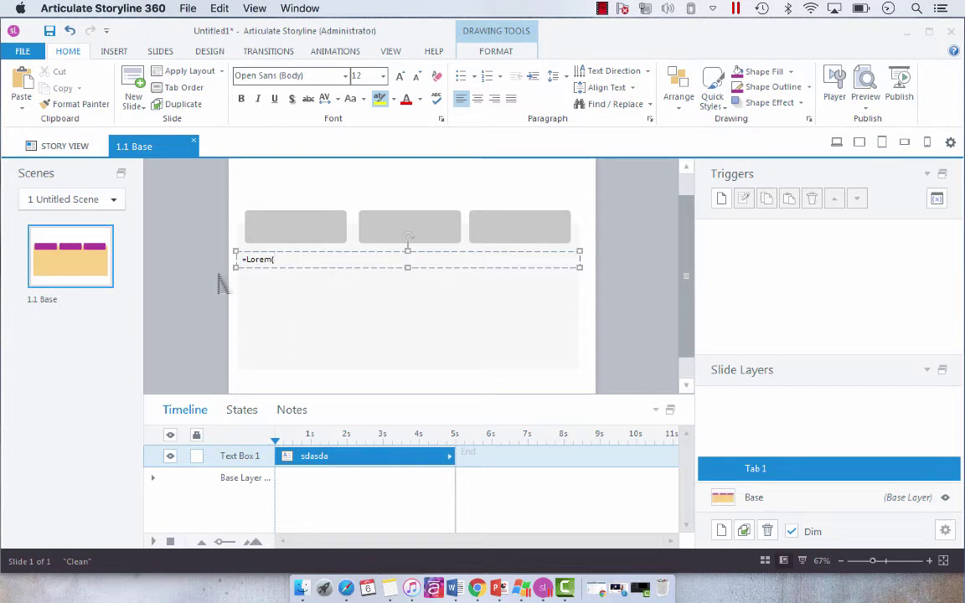
type("=Lorem()")
key("Return")
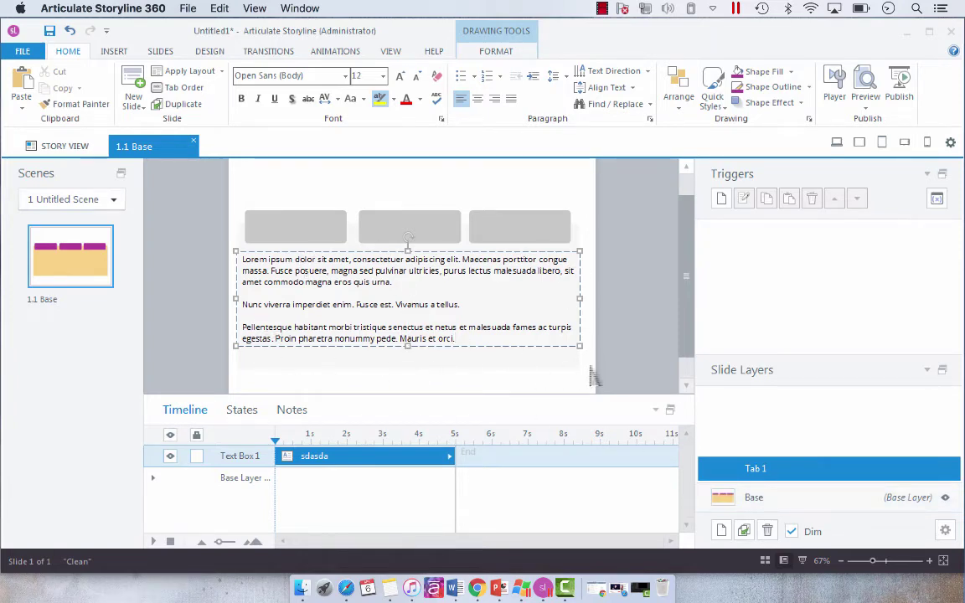
- Duplicate the Tab 1 layer and rename the copy 'Tab 2'
right_click(765, 478)
left_click(804, 498)
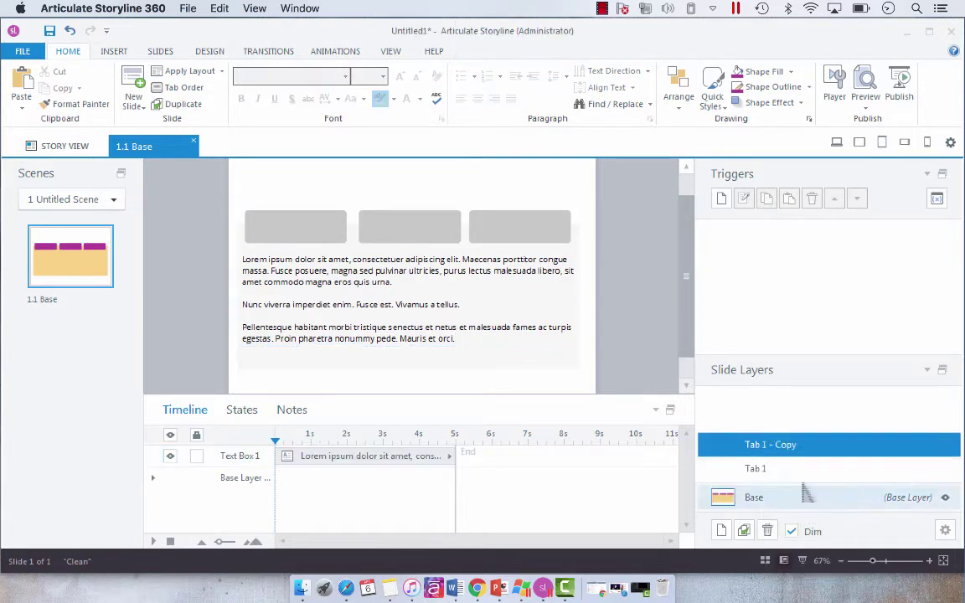
left_click(811, 440)
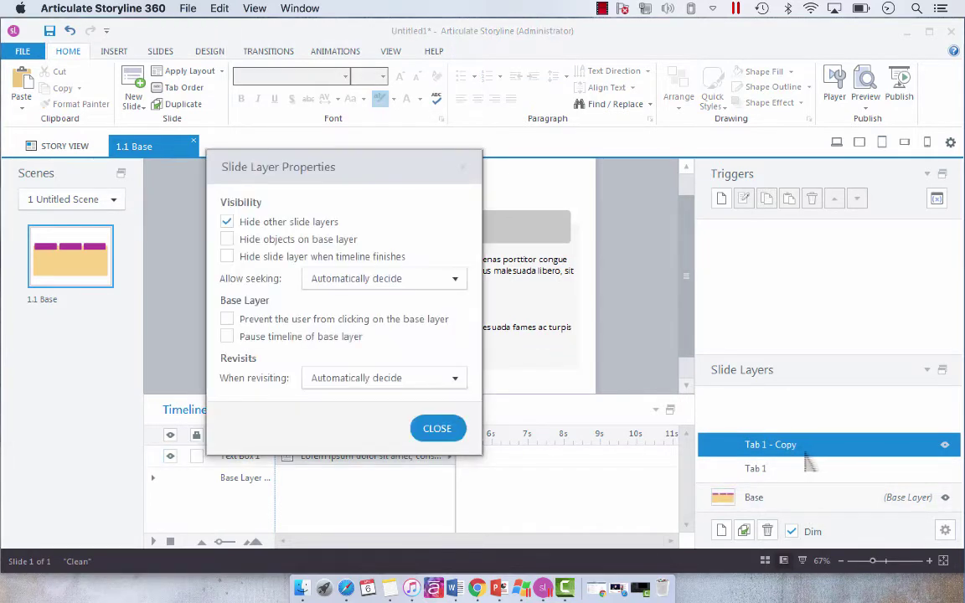
left_click(438, 429)
right_click(774, 445)
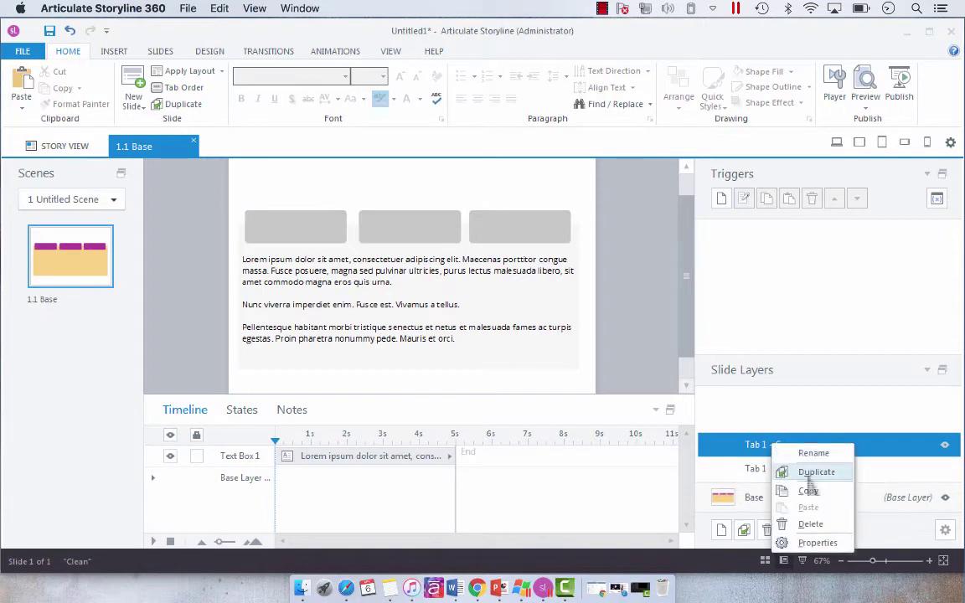
left_click(813, 454)
left_click(813, 446)
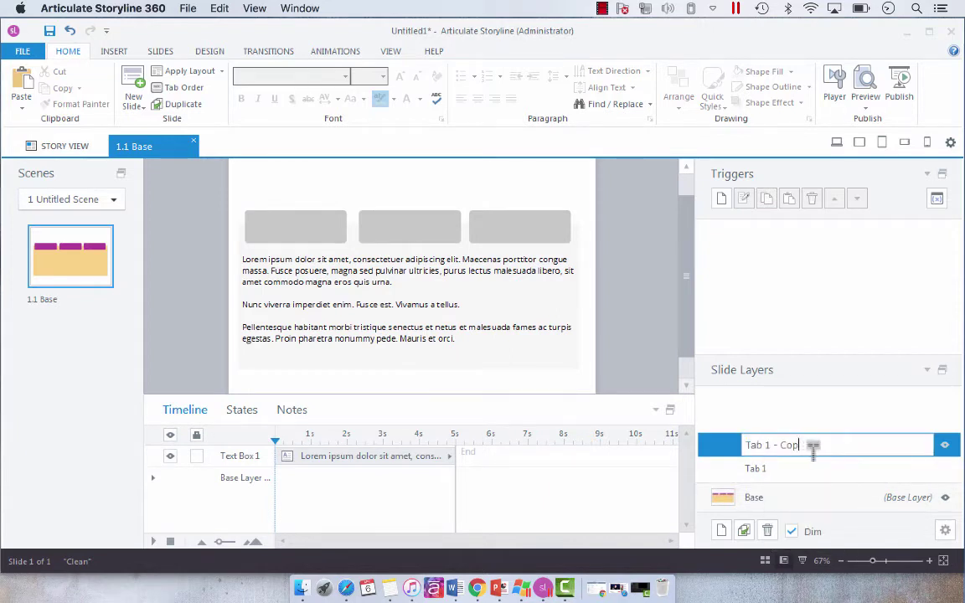
type("2")
key("Return")
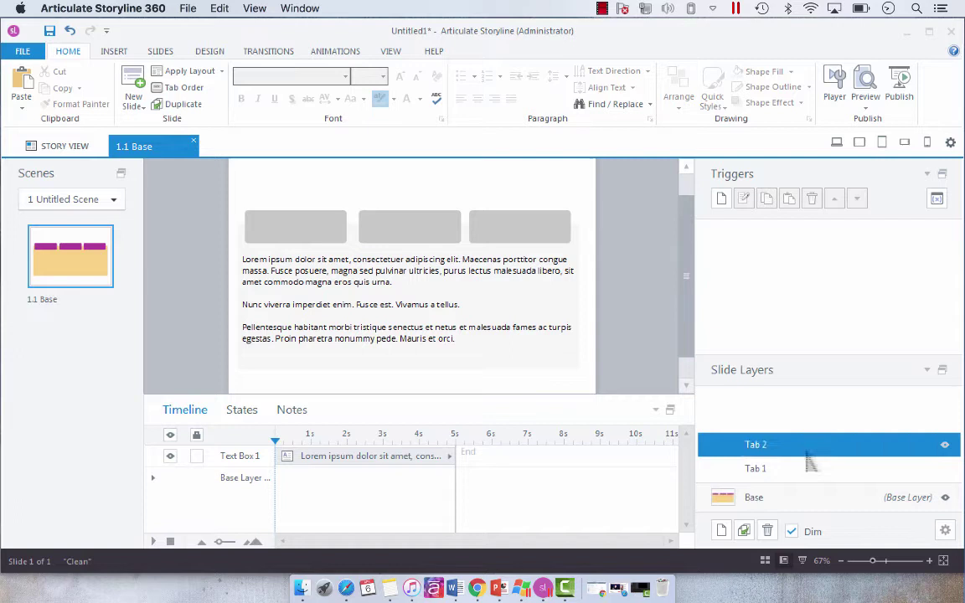
- Duplicate Tab 2, rename the copy 'Tab 3', then switch to the Tab 2 layer
right_click(804, 445)
left_click(836, 471)
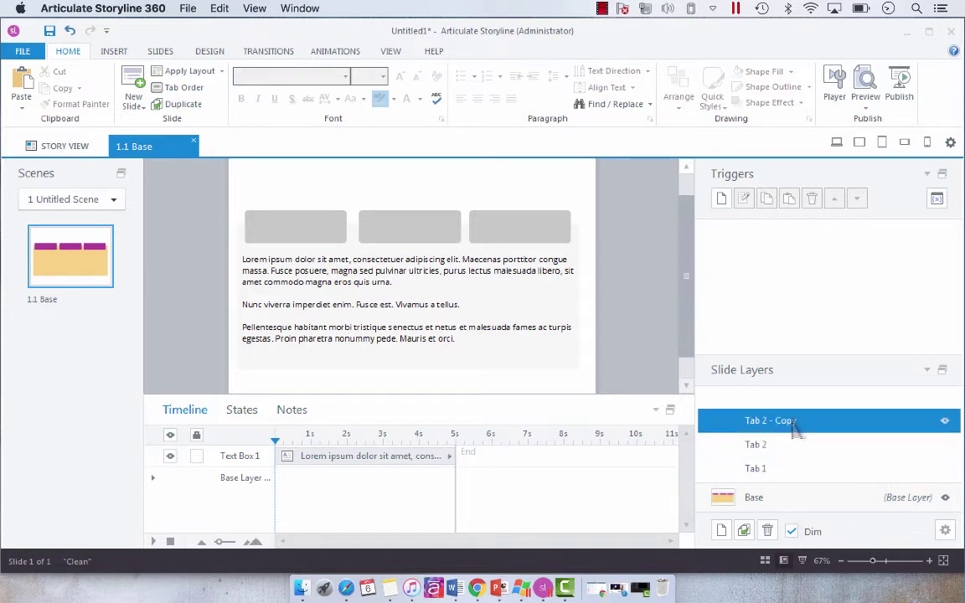
double_click(794, 423)
left_click_drag(814, 422, 774, 422)
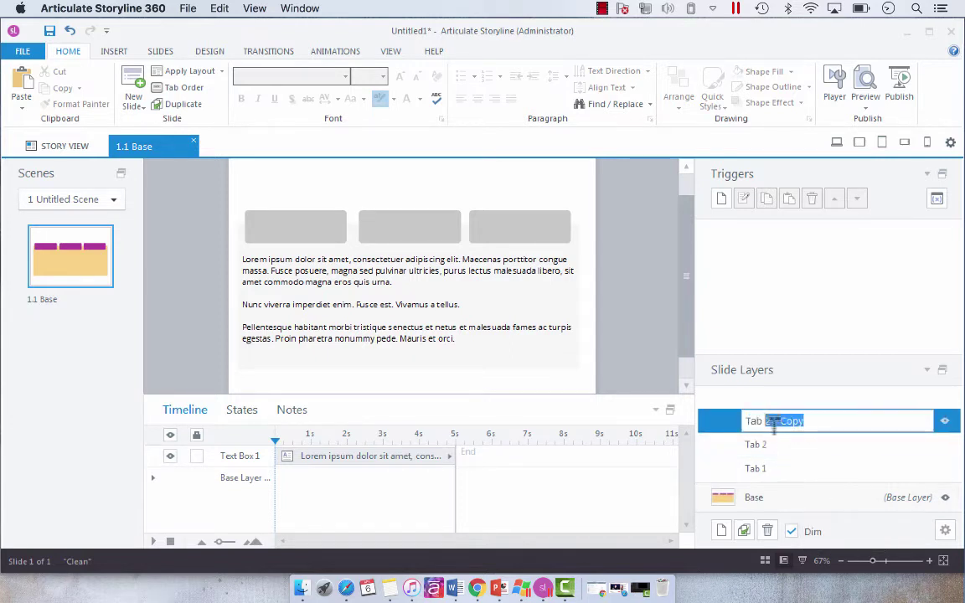
type("3")
key("Return")
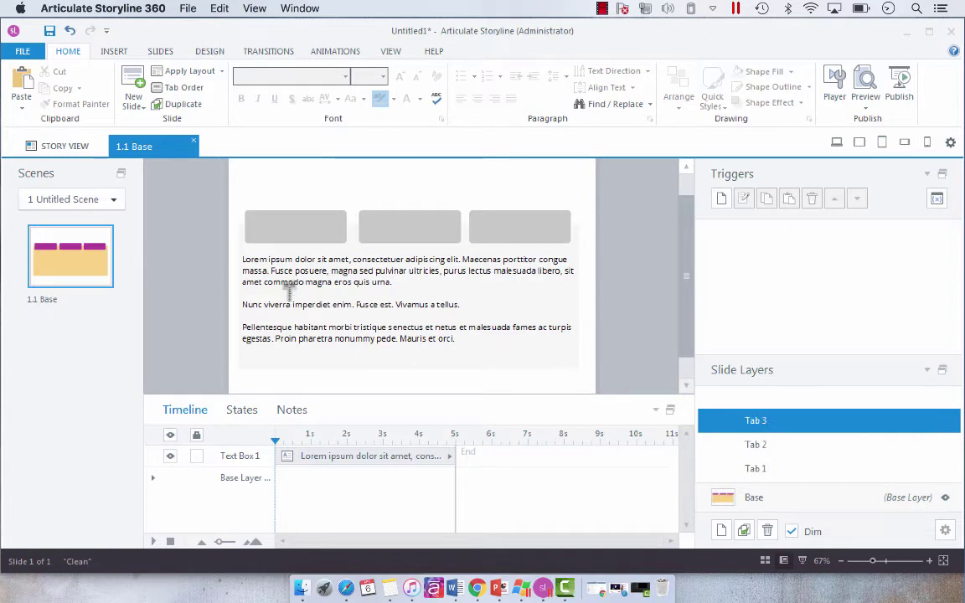
left_click(287, 259)
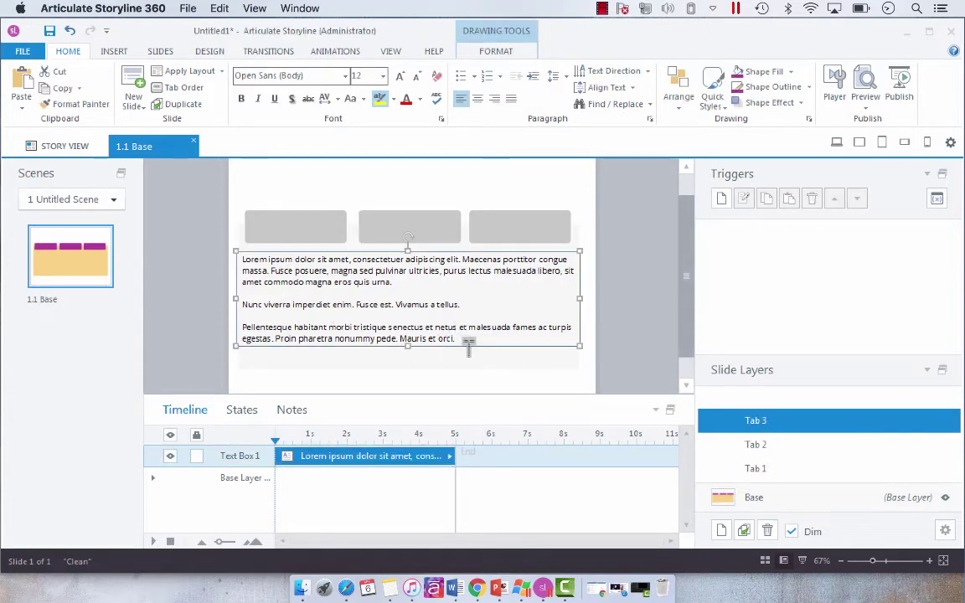
left_click(780, 447)
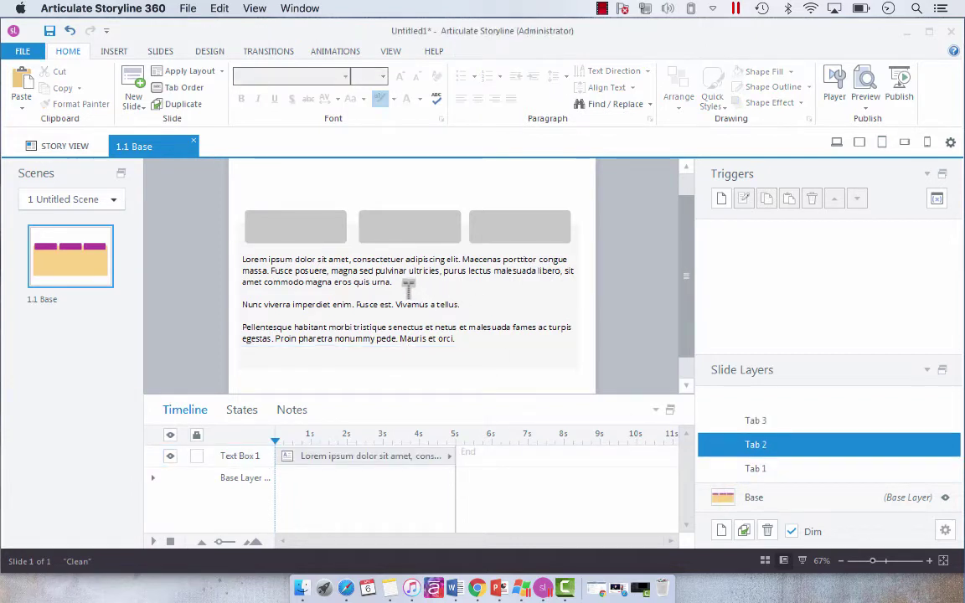
- Delete the first paragraph on Tab 2 and the first two paragraphs on Tab 3
left_click_drag(248, 305, 241, 254)
key("BackSpace")
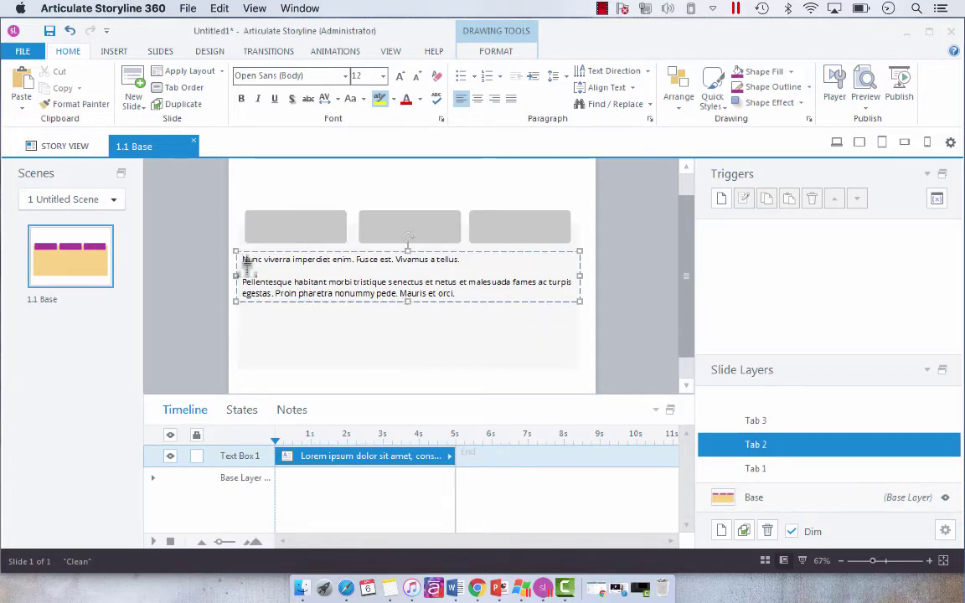
left_click(779, 420)
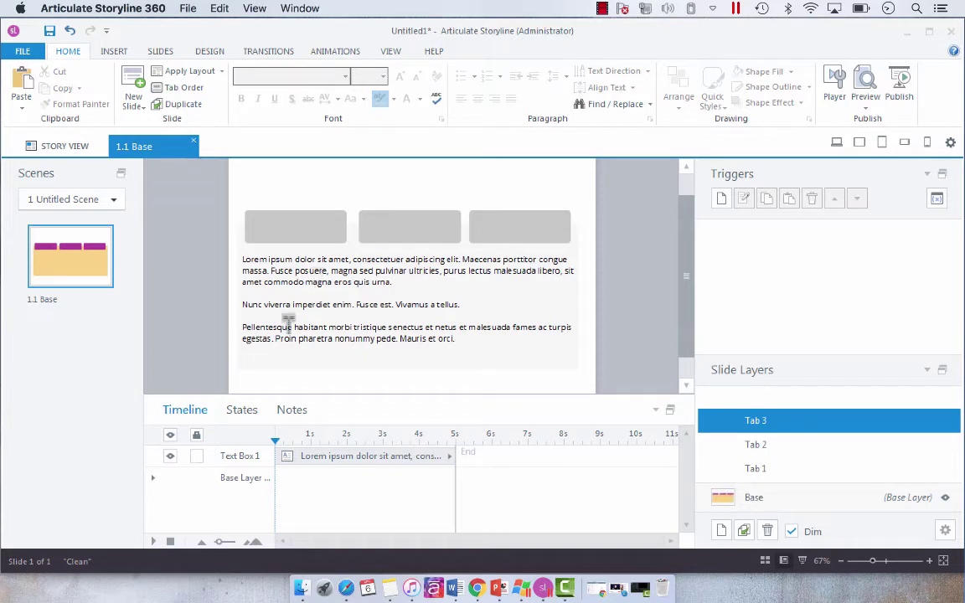
left_click_drag(460, 305, 225, 245)
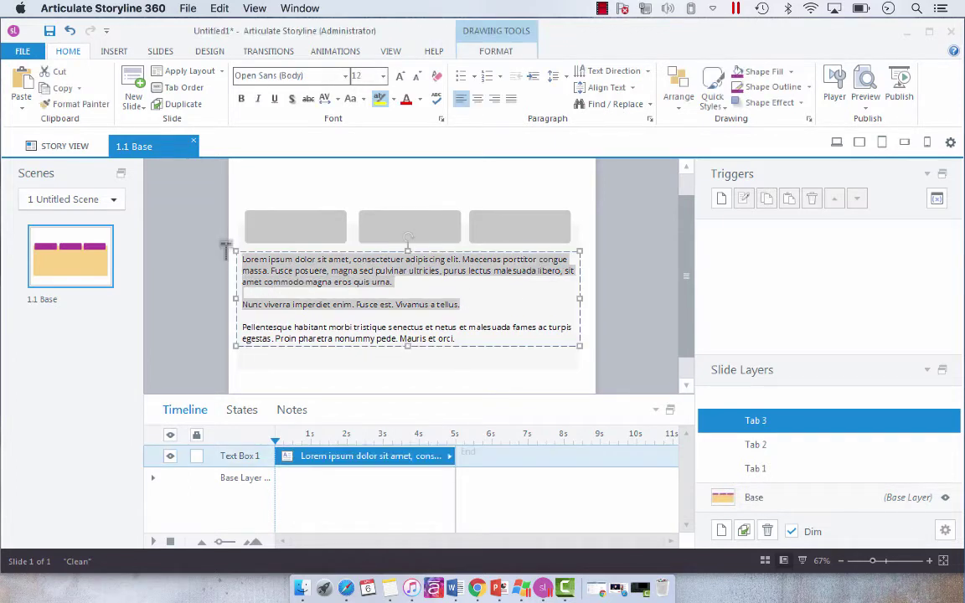
key("Delete")
key("Delete")
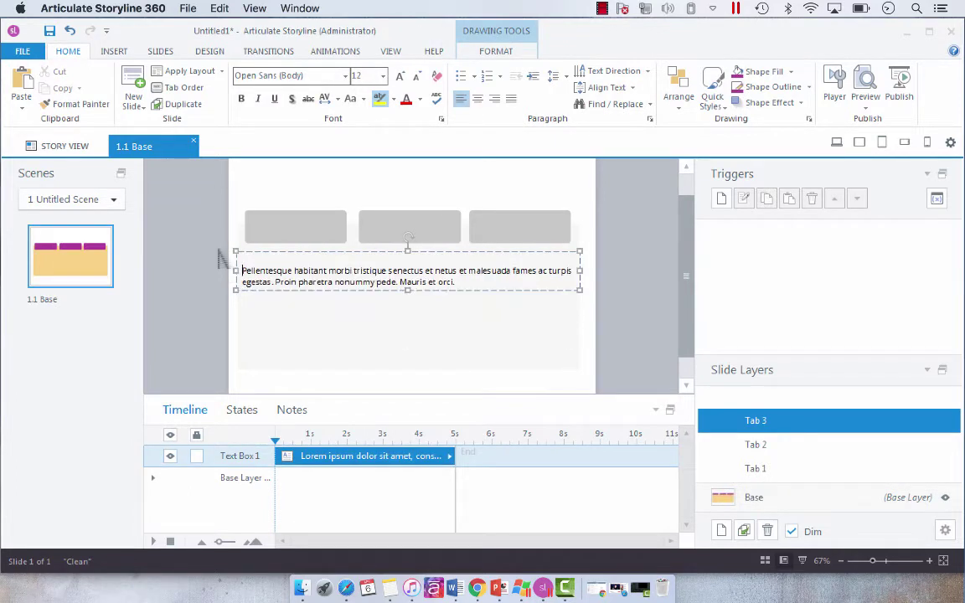
- Check the text on the Tab 2 and Tab 1 layers, then return to the base layer
left_click(748, 457)
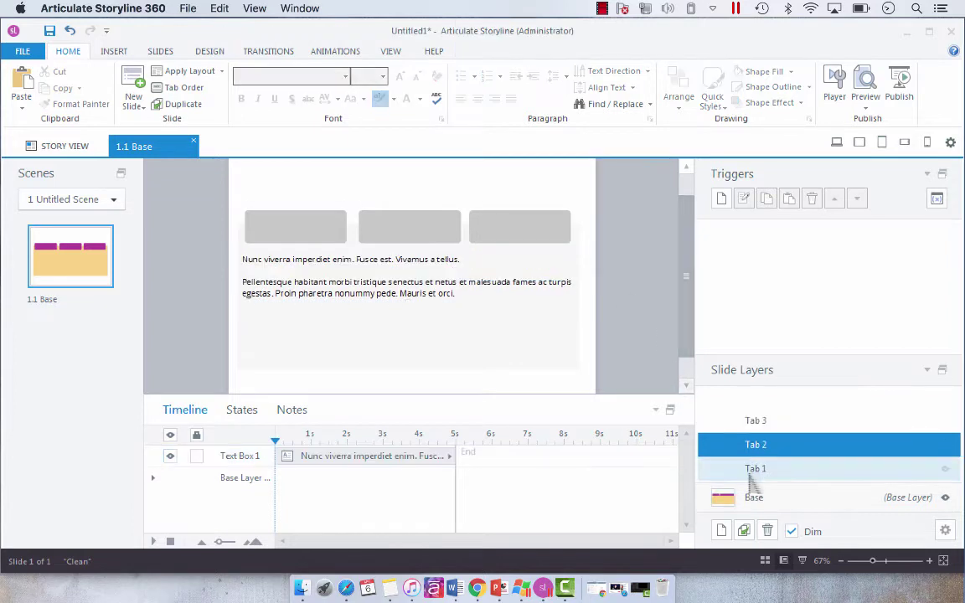
left_click(749, 473)
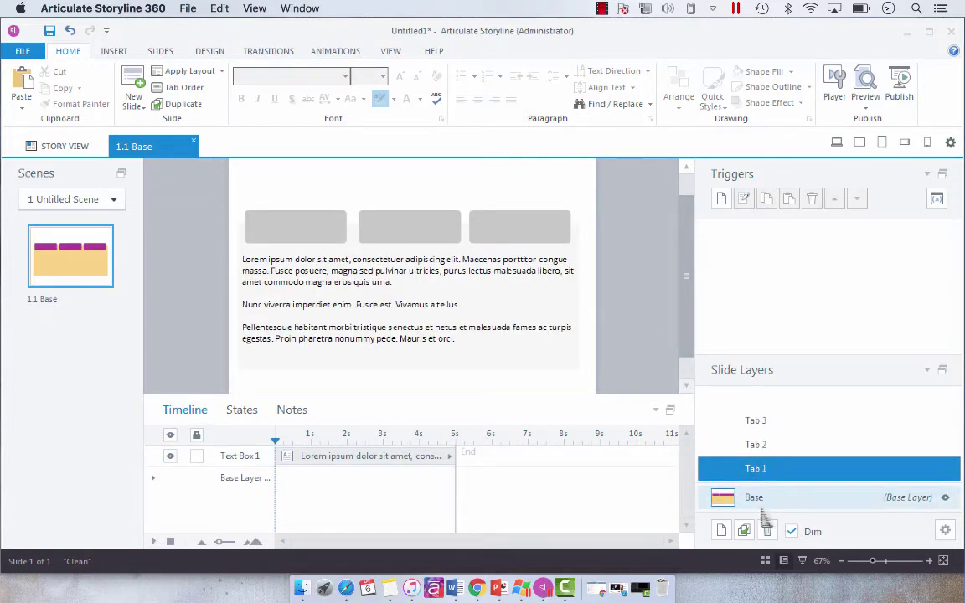
left_click(758, 500)
left_click(777, 468)
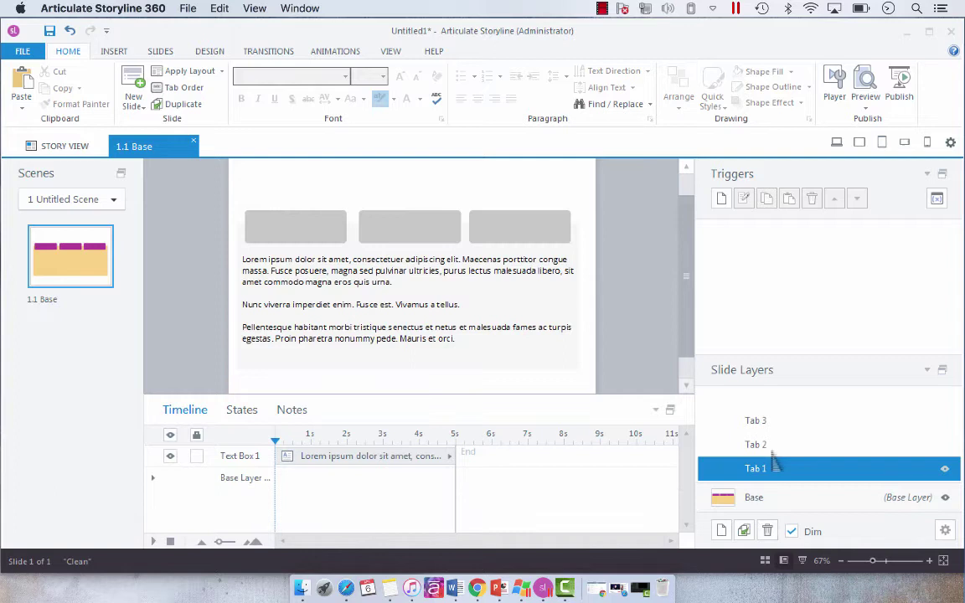
left_click(580, 314)
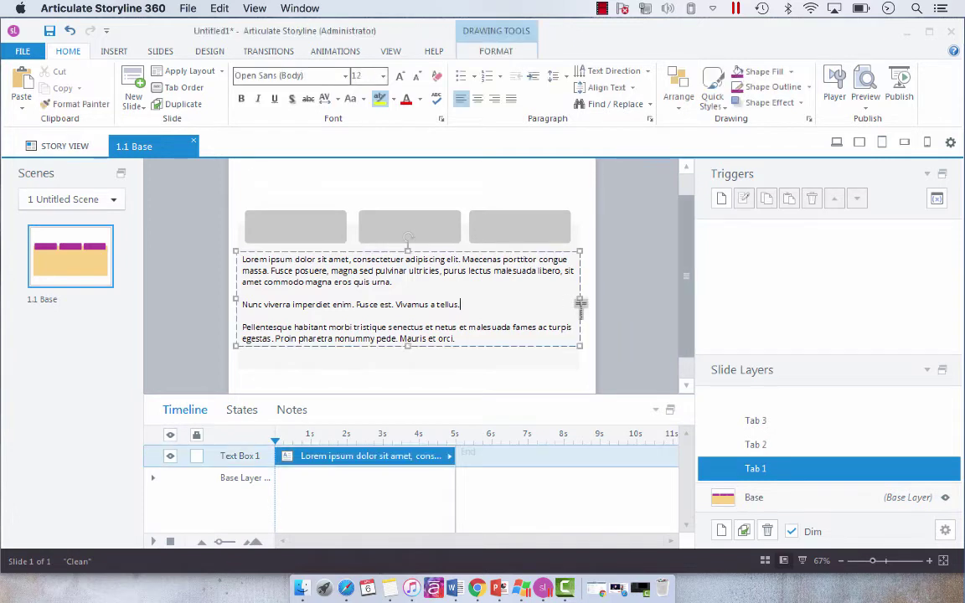
left_click(788, 505)
- Copy Button 1's show-layer trigger and paste it onto Button 2 and Button 3
left_click(737, 251)
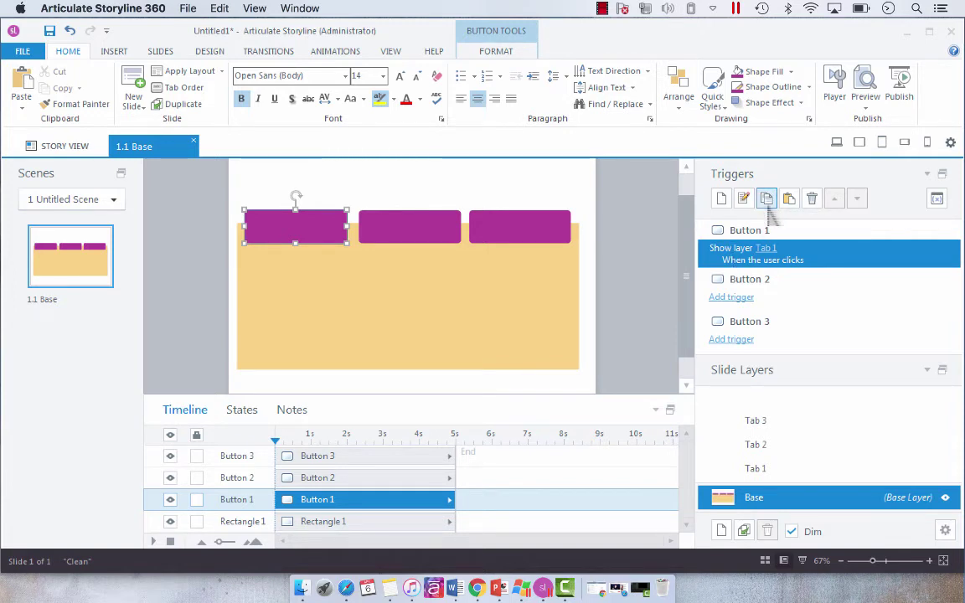
left_click(392, 216)
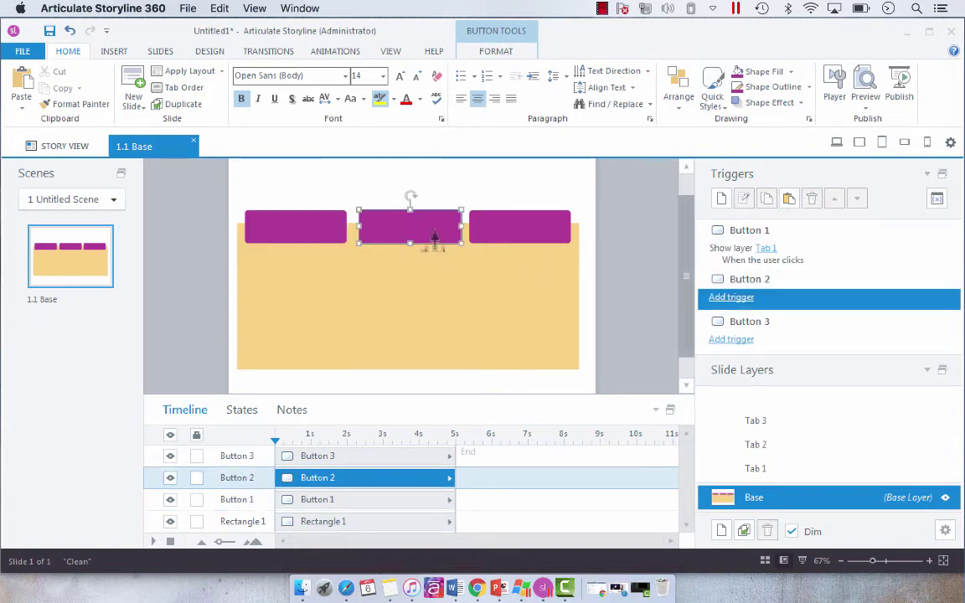
left_click(787, 201)
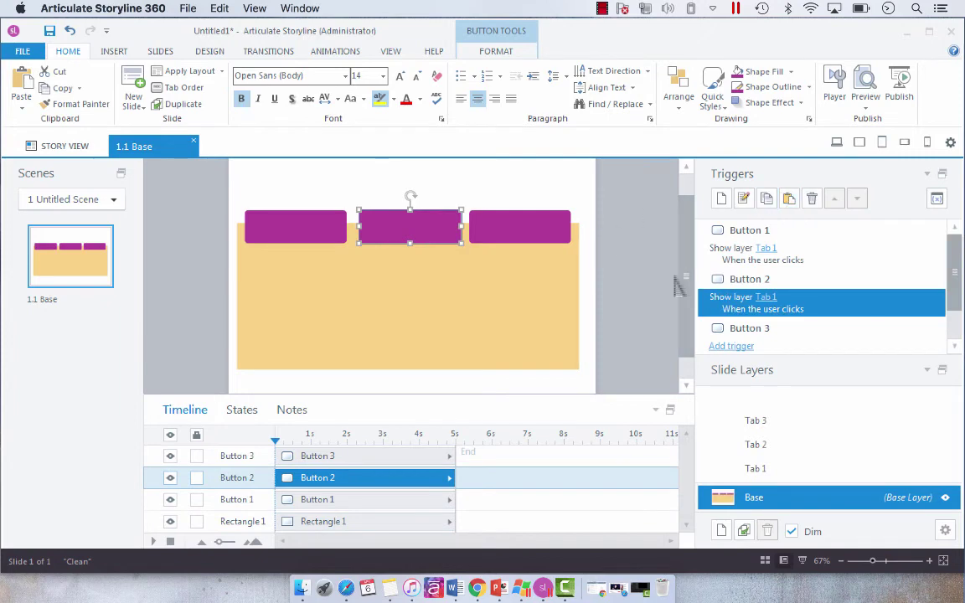
left_click(502, 216)
left_click(788, 199)
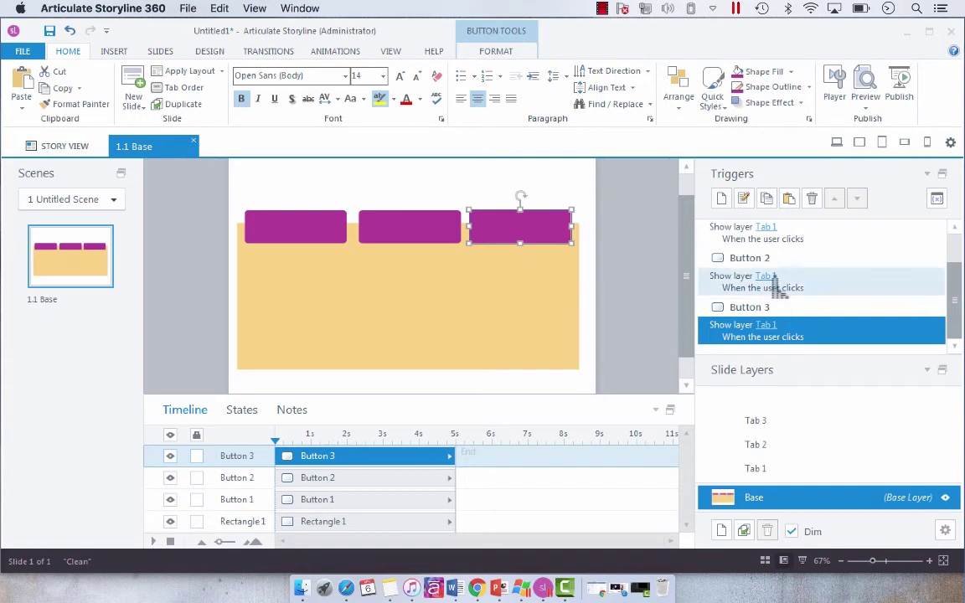
- Retarget the pasted triggers so Button 2 shows Tab 2 and Button 3 shows Tab 3
left_click(765, 276)
left_click(771, 328)
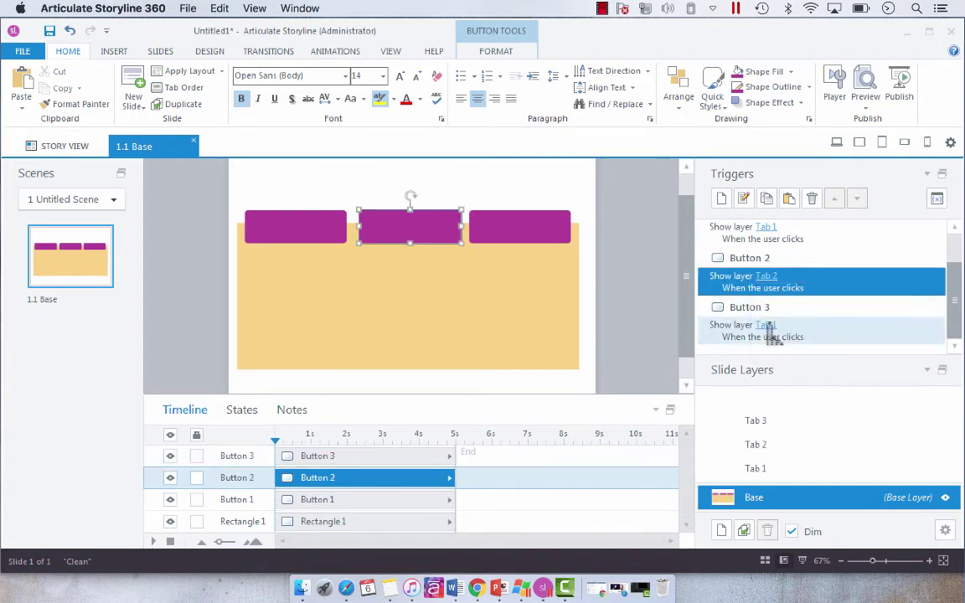
left_click(768, 327)
left_click(792, 397)
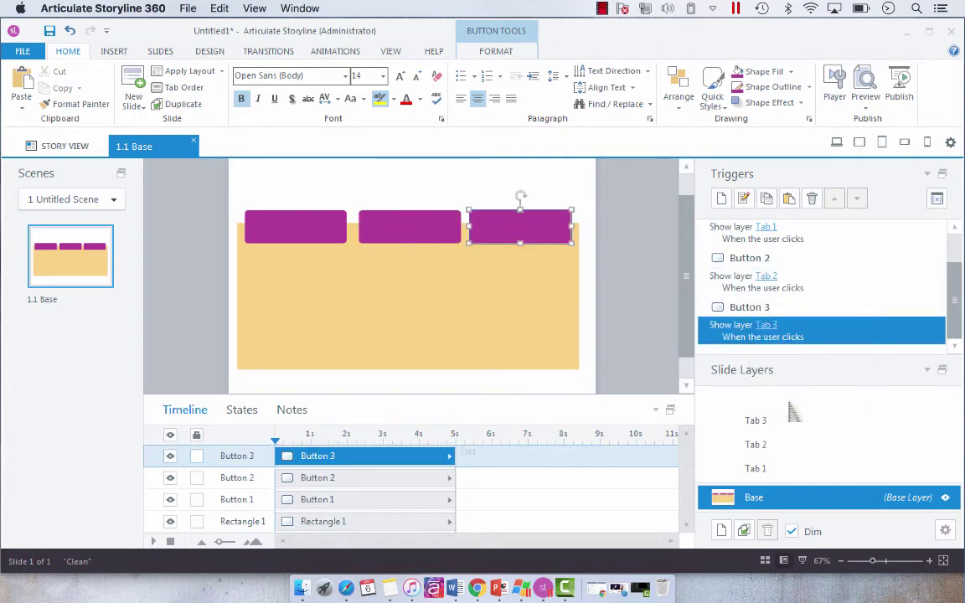
left_click(616, 521)
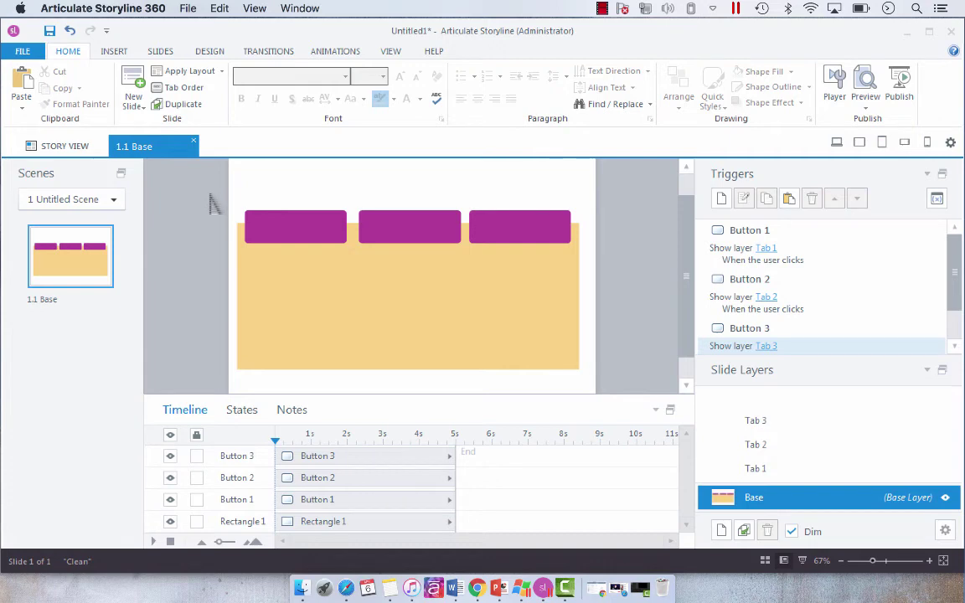
- Review each button's trigger by selecting Button 1, 2 and 3 in turn
left_click(285, 224)
left_click(410, 228)
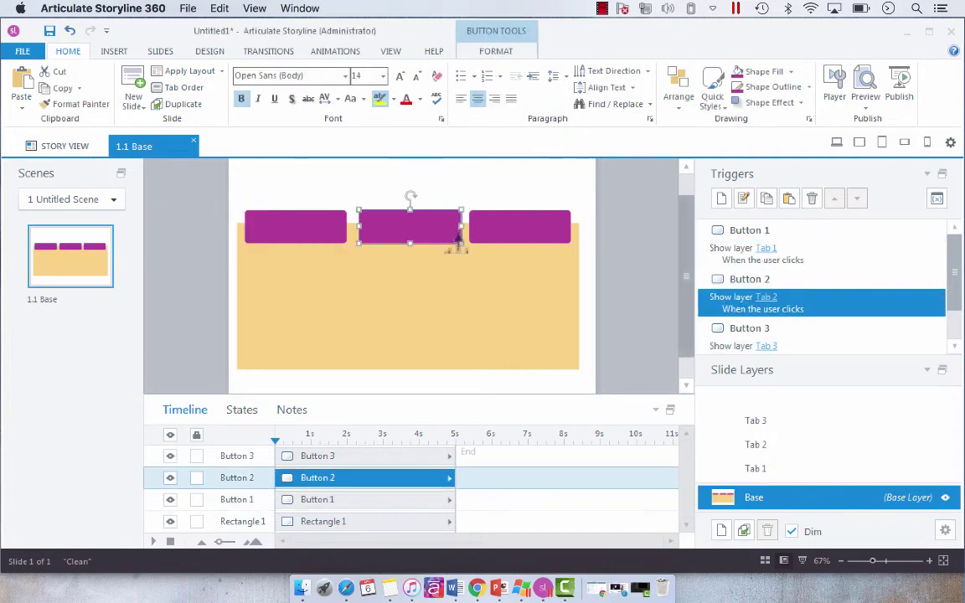
left_click(510, 239)
left_click(364, 220)
left_click(293, 220)
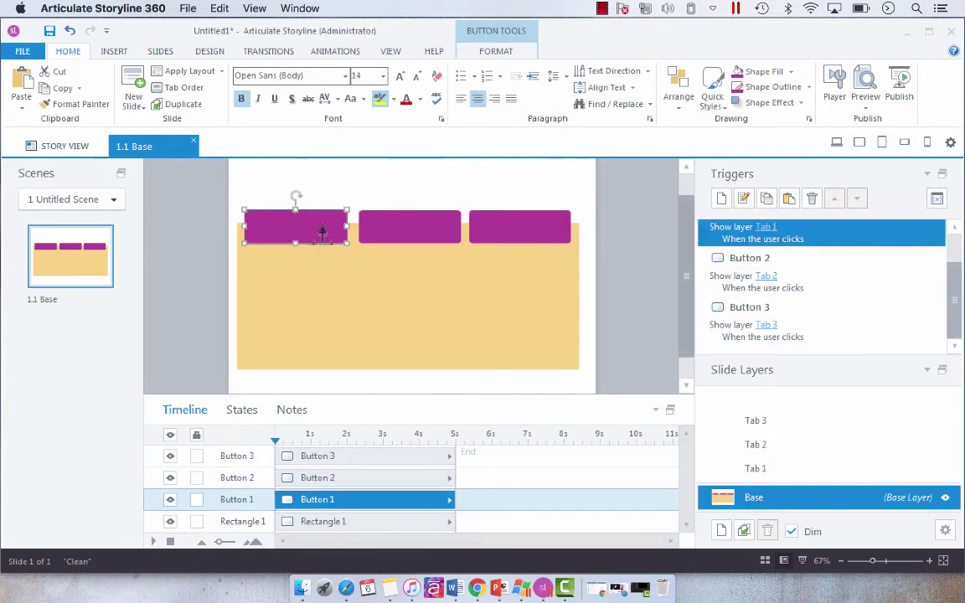
left_click(395, 252)
left_click(216, 216)
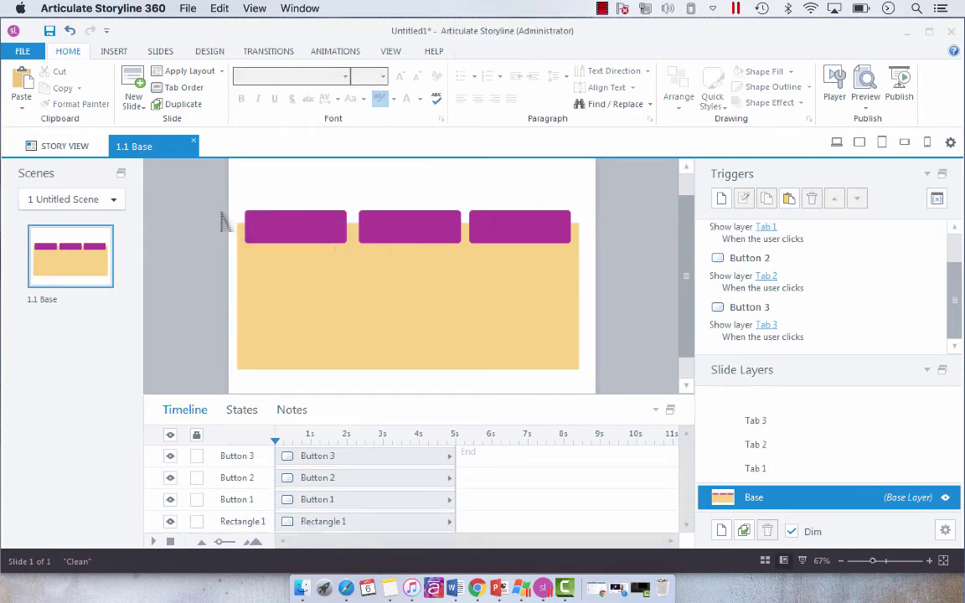
- Add all three magenta buttons to Button Set 1
left_click_drag(222, 200, 618, 269)
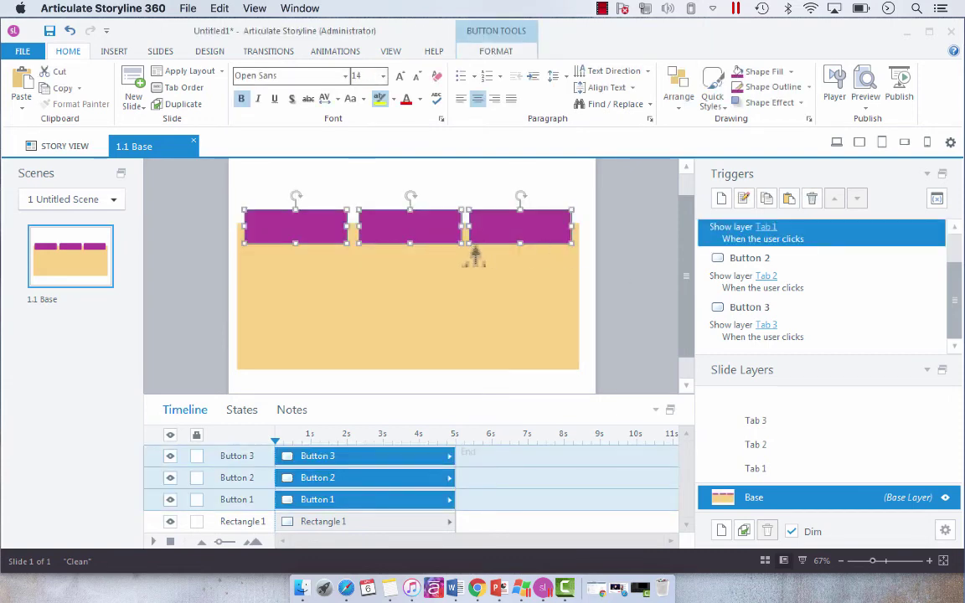
right_click(410, 228)
mouse_move(423, 314)
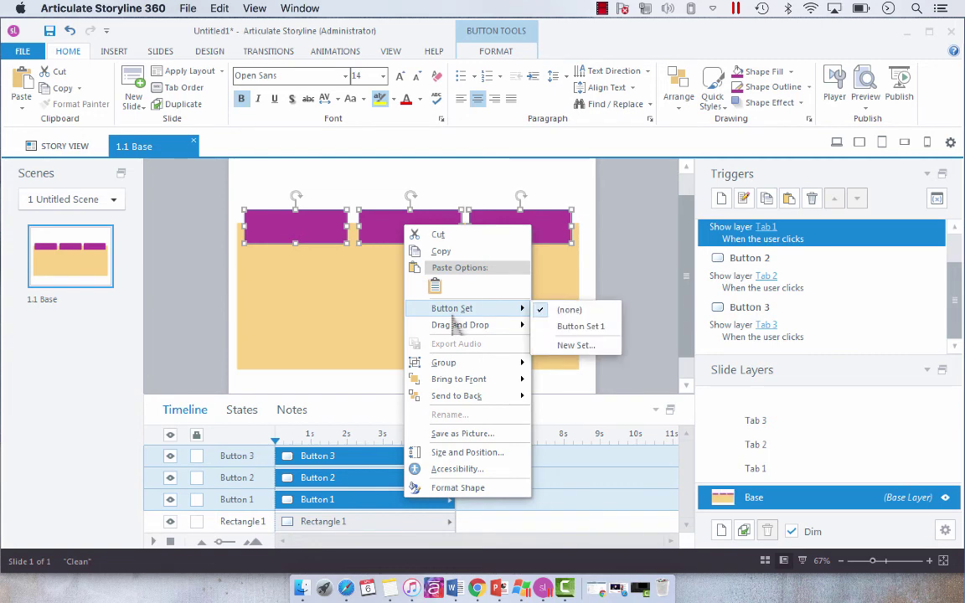
left_click(576, 345)
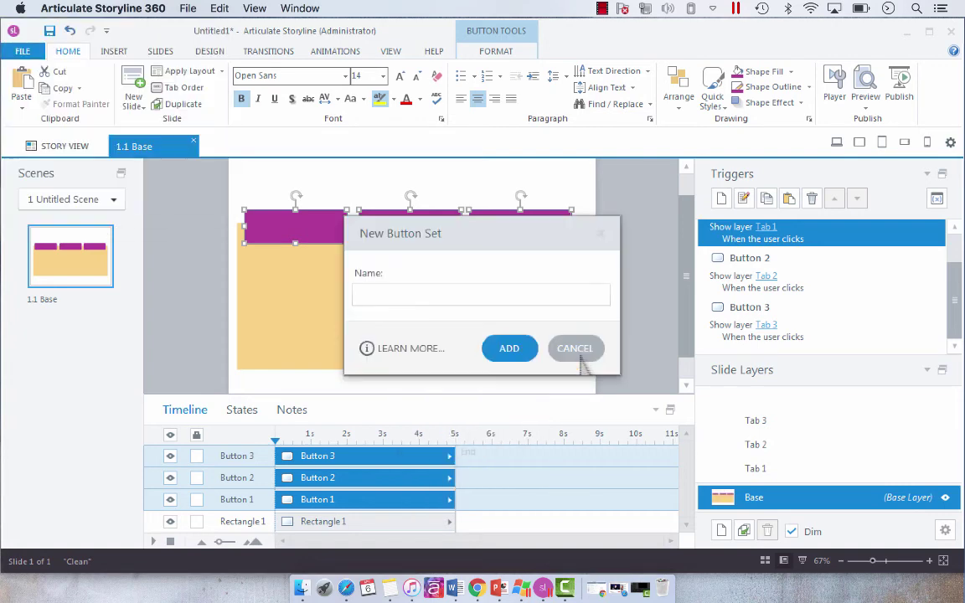
left_click(578, 347)
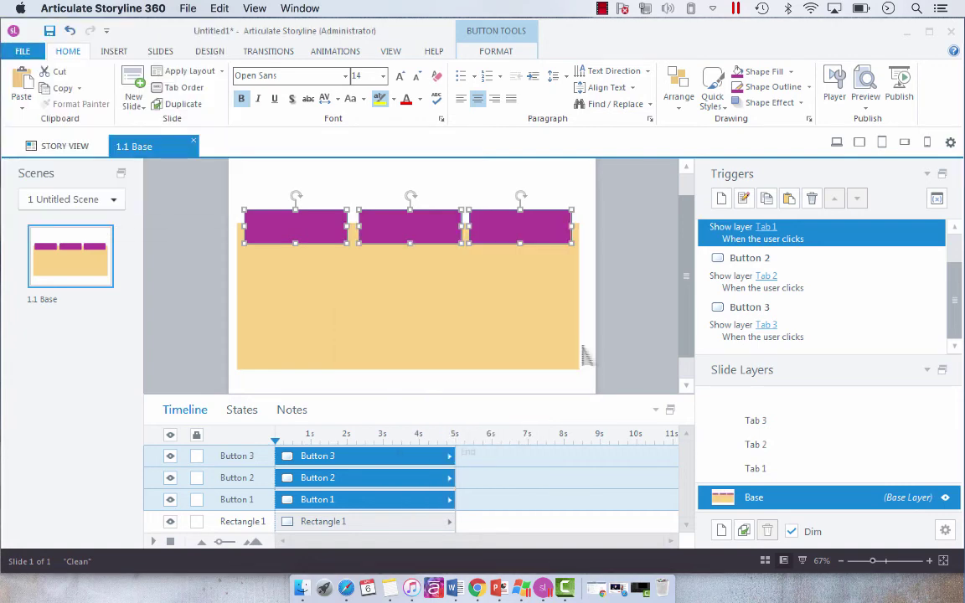
right_click(566, 236)
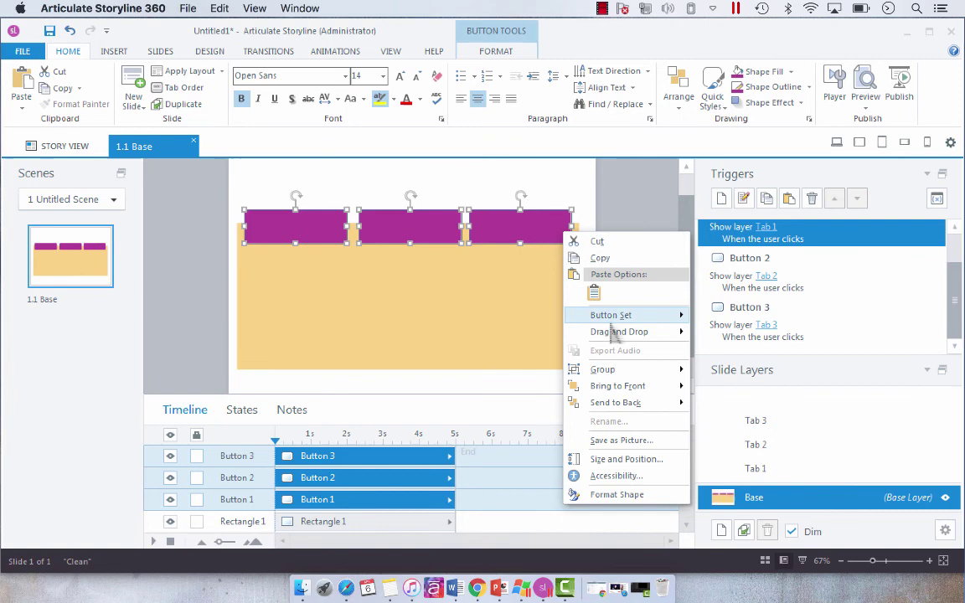
mouse_move(662, 316)
left_click(720, 335)
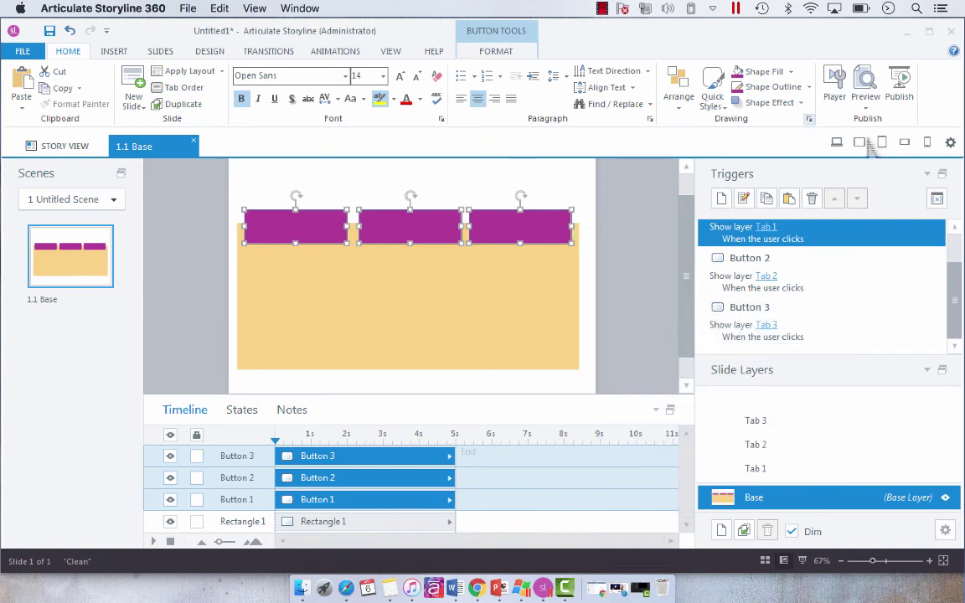
left_click(865, 106)
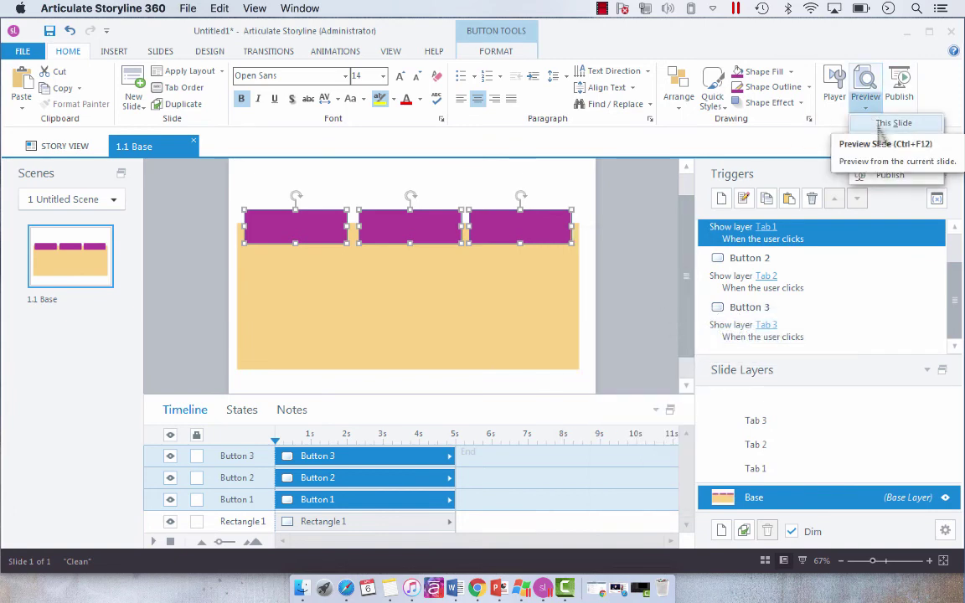
left_click(886, 124)
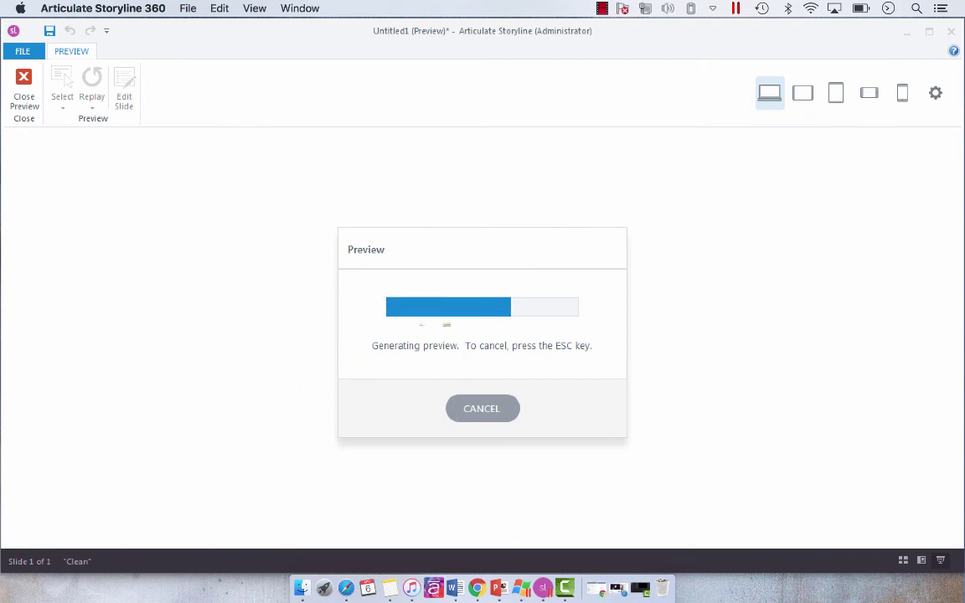
left_click(402, 283)
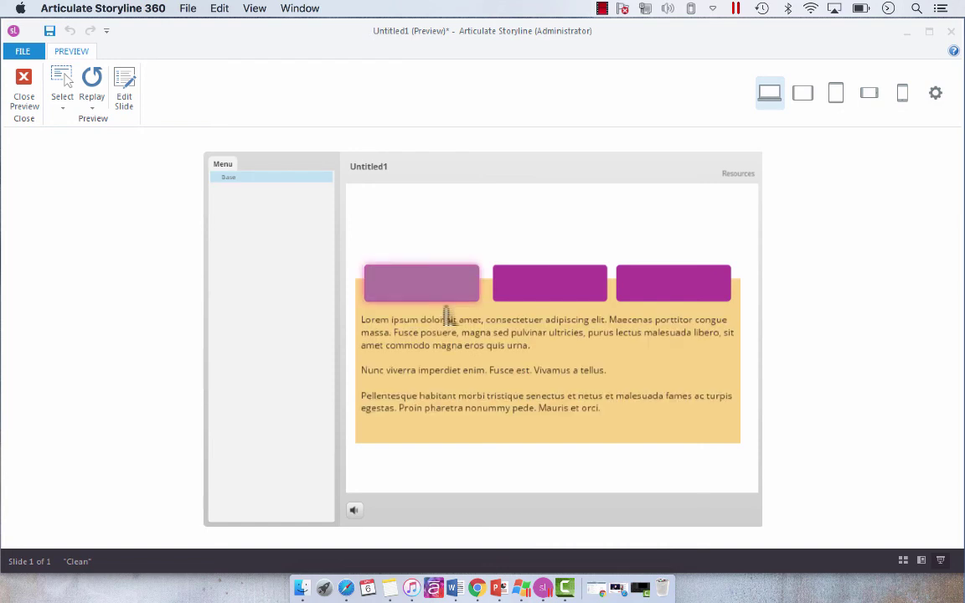
left_click(560, 295)
left_click(673, 292)
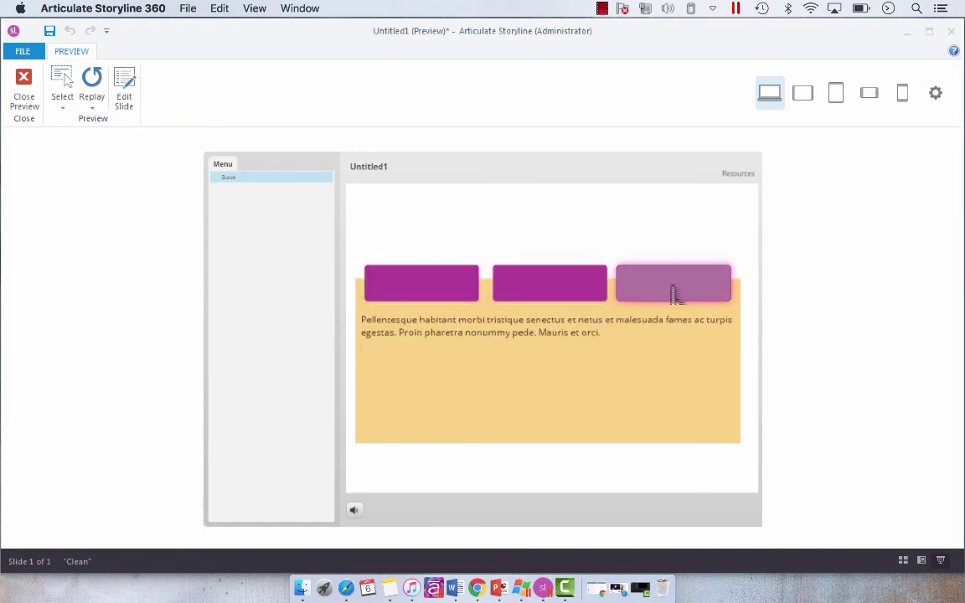
left_click(566, 295)
left_click(638, 294)
left_click(442, 286)
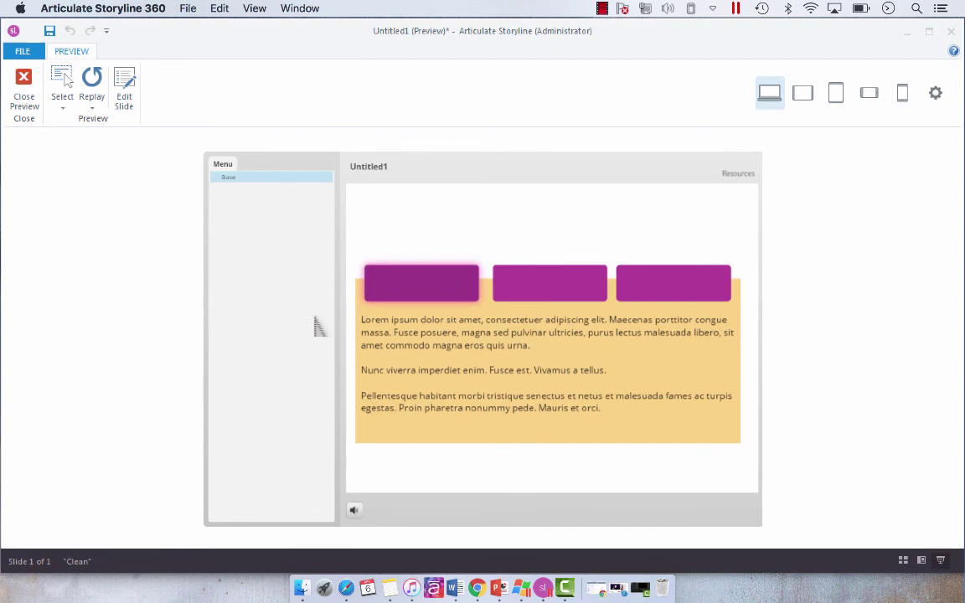
left_click(25, 92)
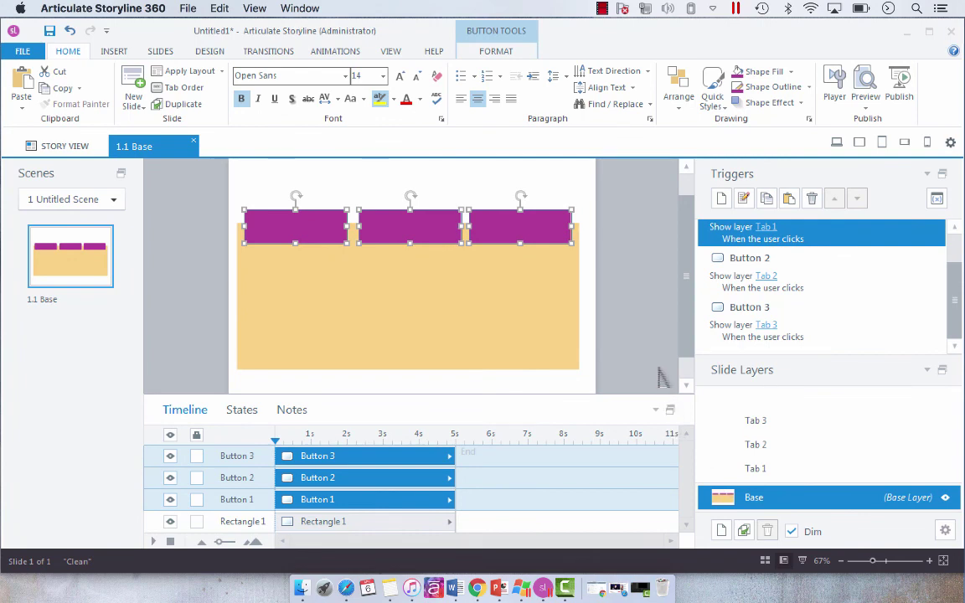
left_click(662, 378)
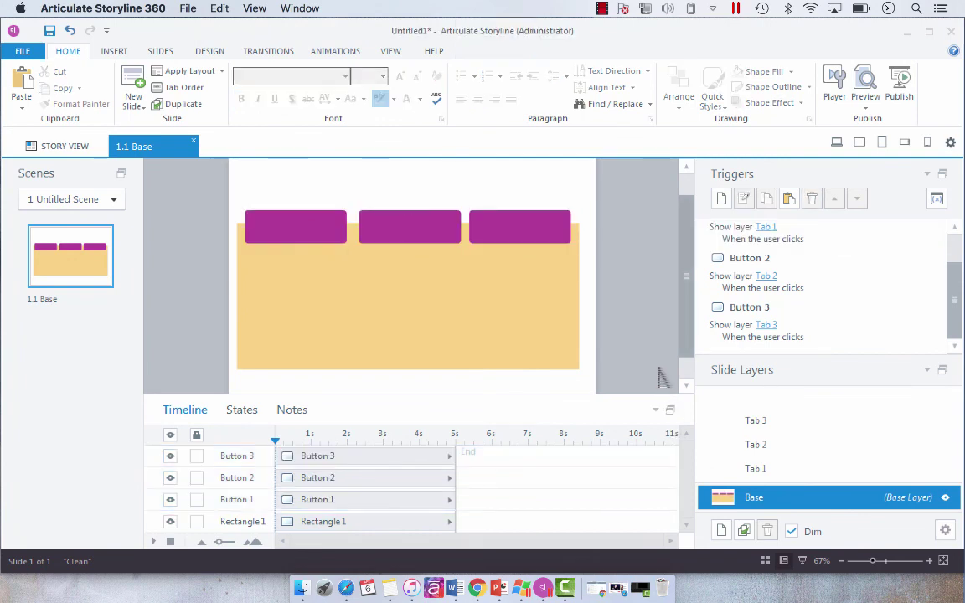